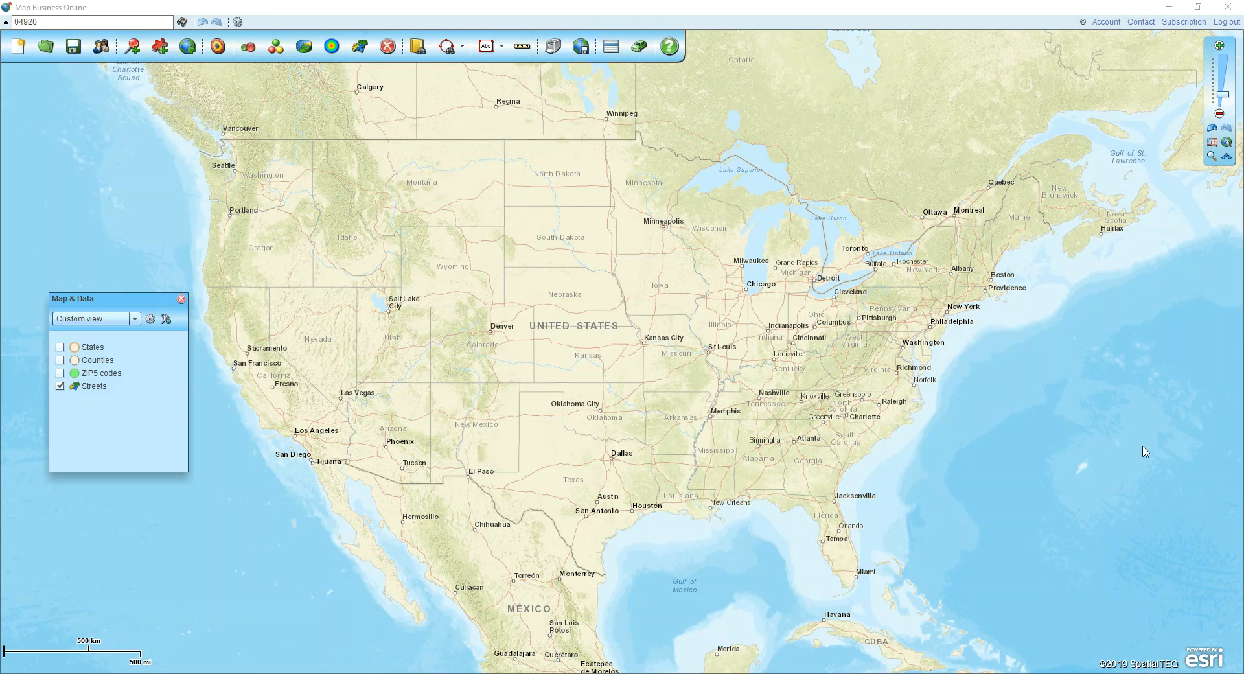
Show the States and Counties layers on the map and hide the Streets layer
left_click(59, 360)
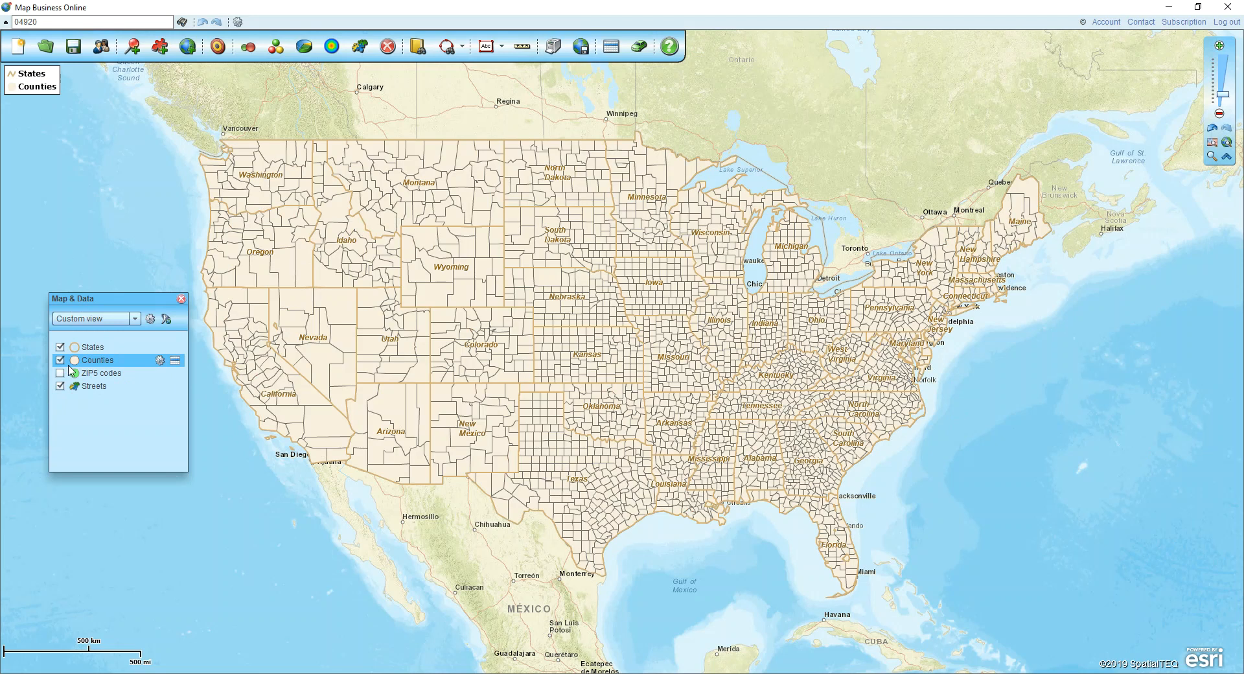
left_click(61, 387)
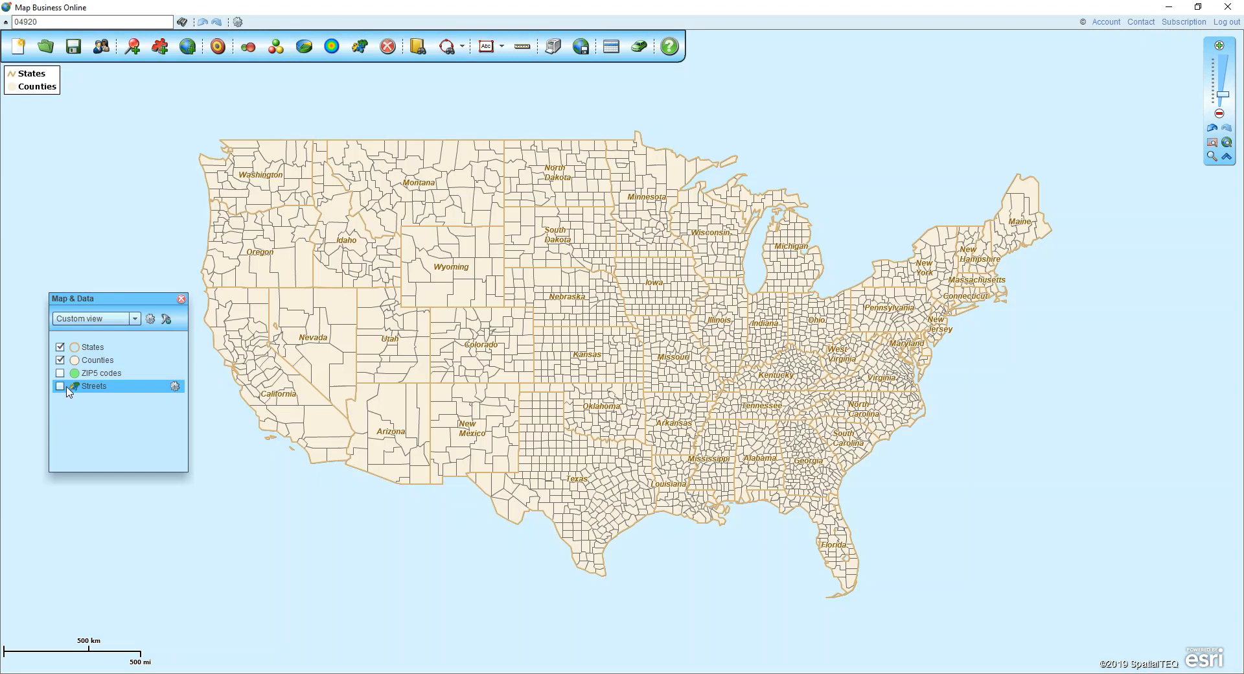
Start filtering the map by state, clear all states and select Alabama, Florida and Georgia
left_click(166, 322)
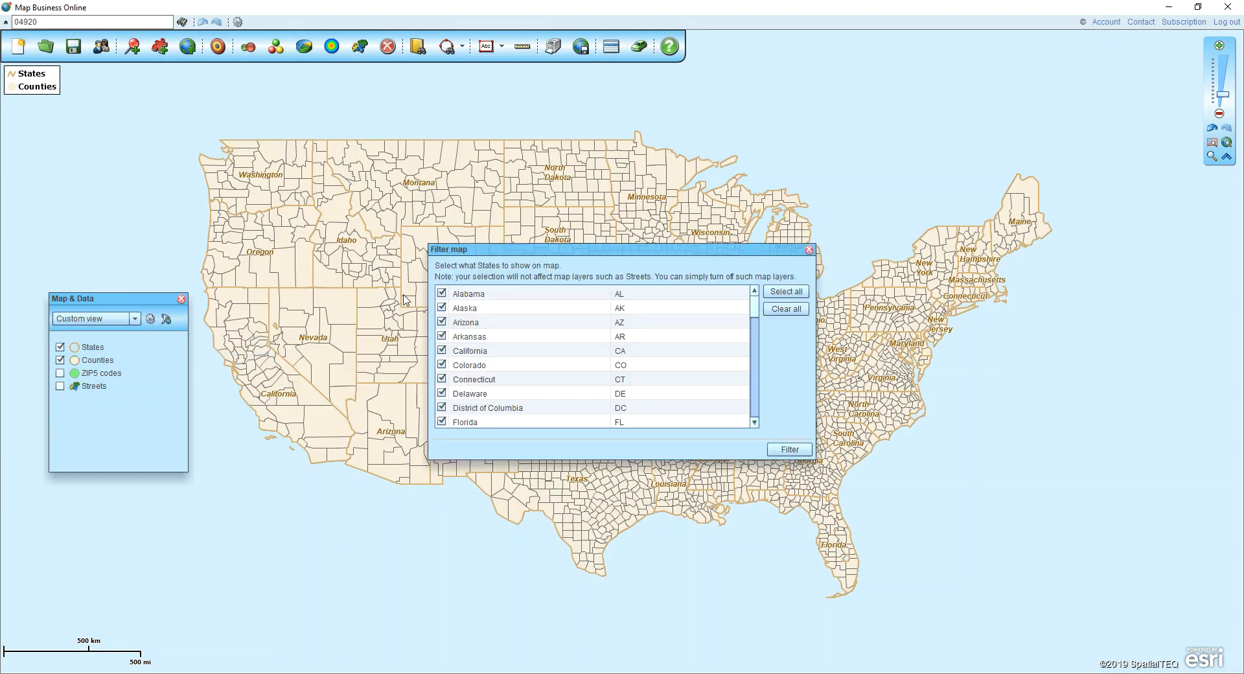
left_click(777, 312)
left_click_drag(499, 259, 348, 204)
left_click(290, 237)
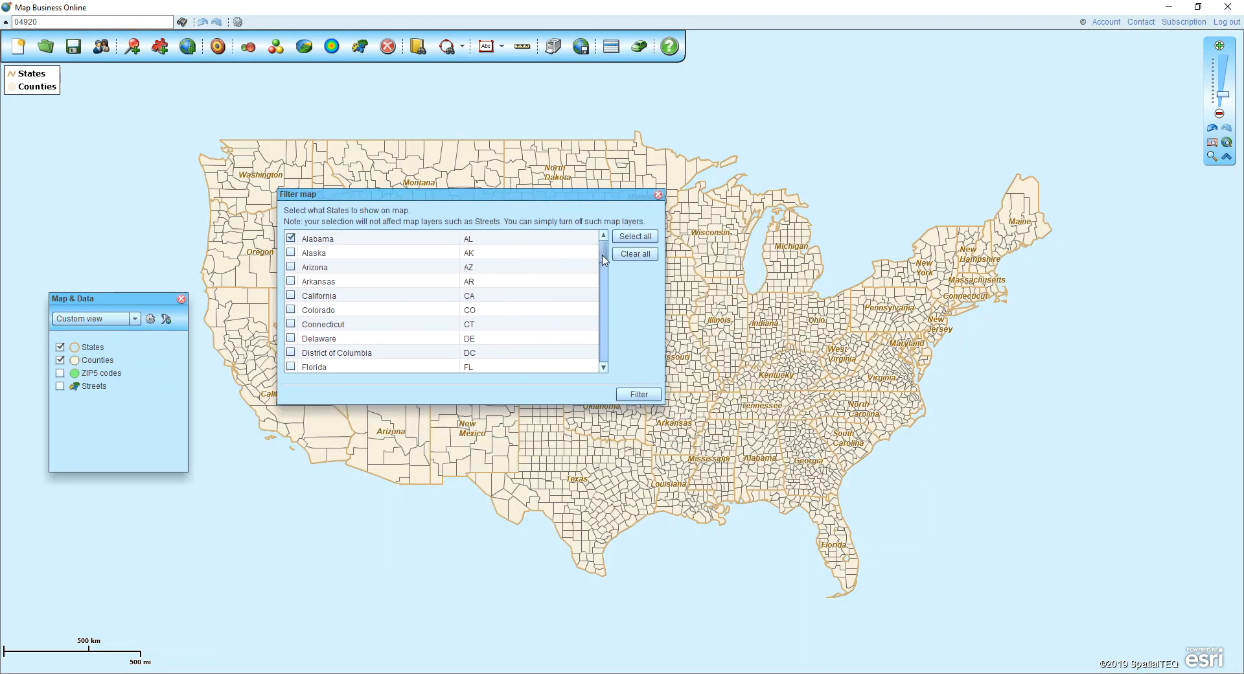
scroll(604, 260, "down", 3)
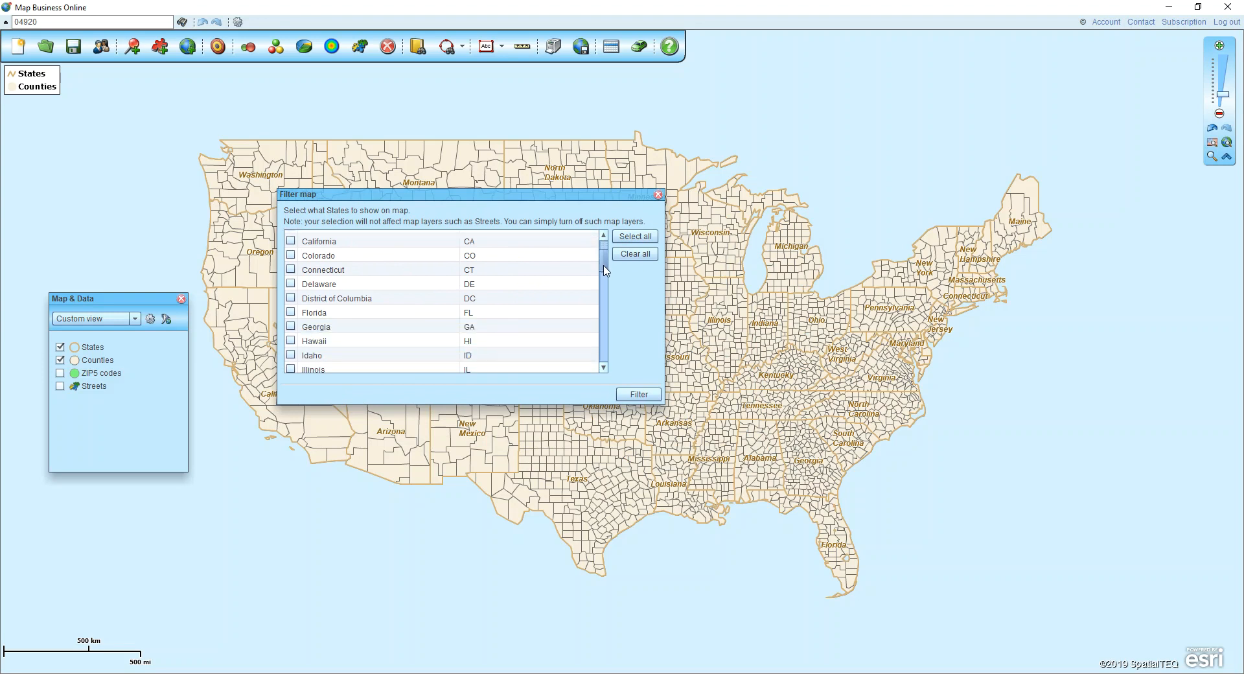
left_click(290, 281)
left_click(290, 296)
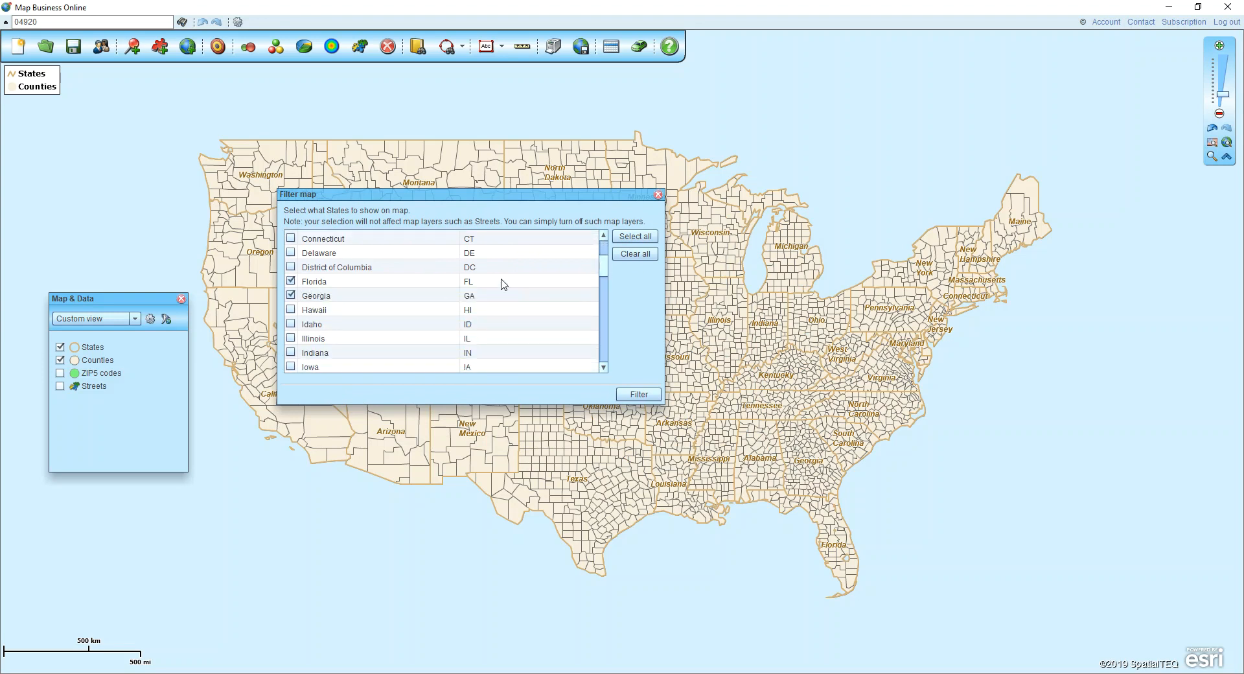
Add Mississippi, North Carolina, South Carolina and Tennessee to the state selection and apply the map filter
scroll(603, 272, "down", 2)
scroll(603, 280, "down", 4)
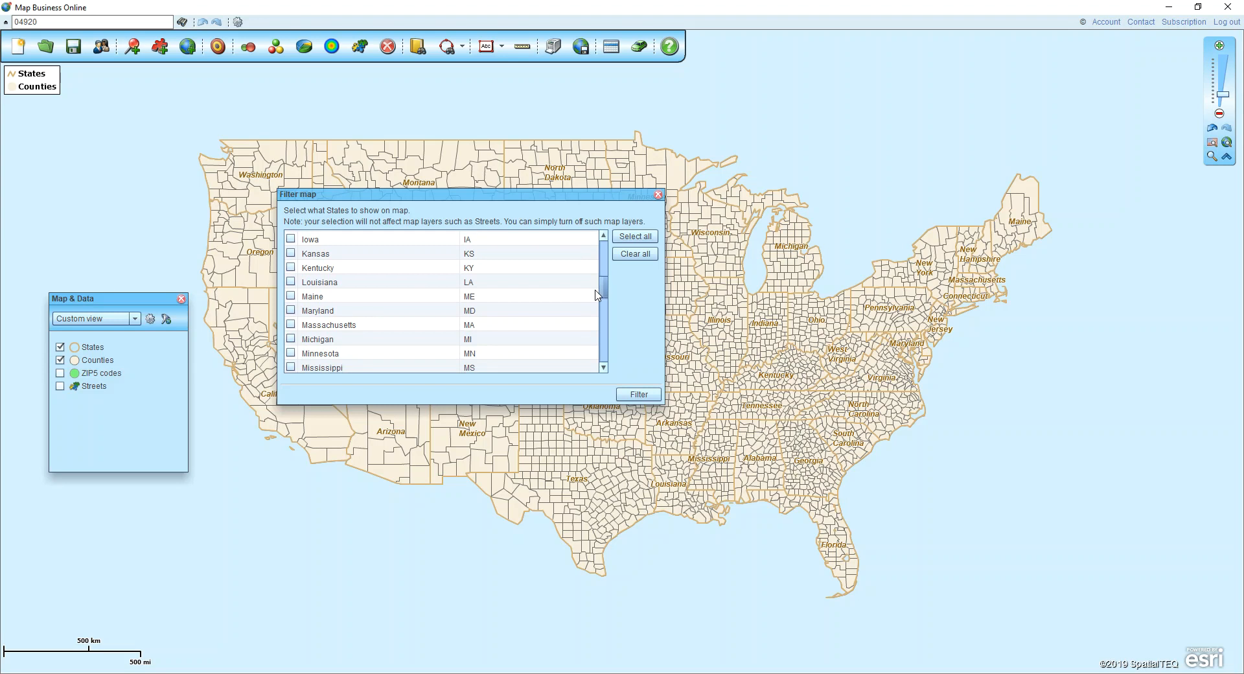
left_click(291, 336)
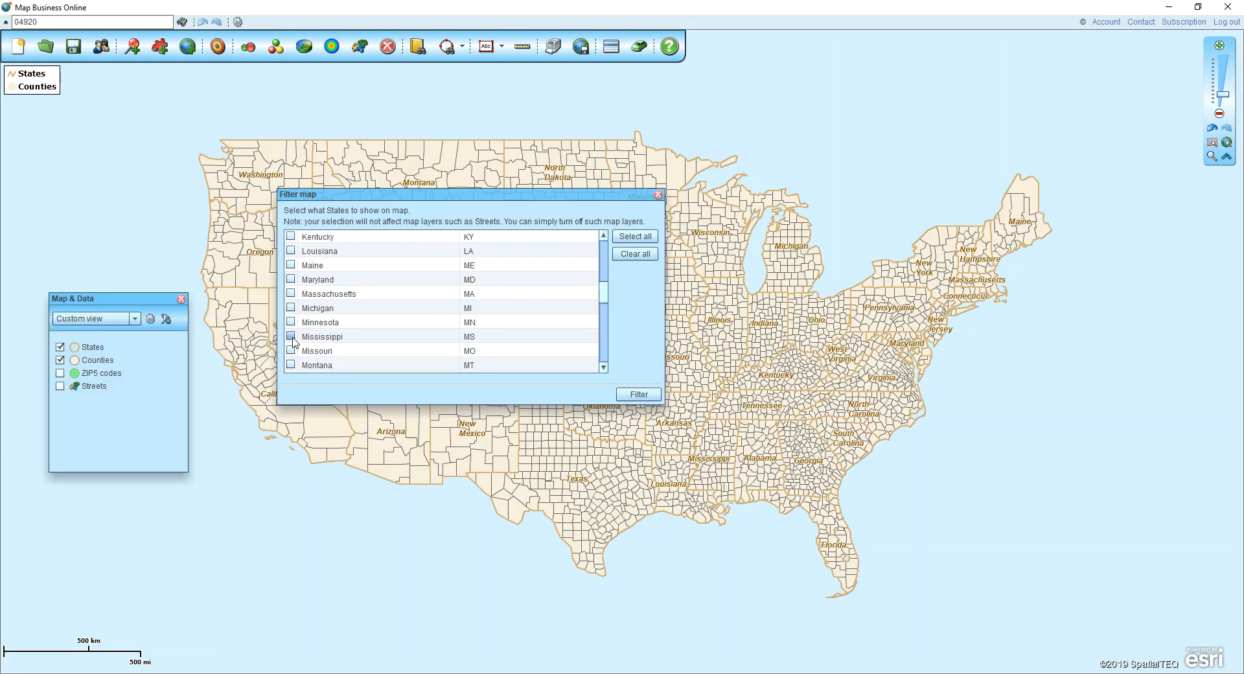
scroll(604, 298, "down", 1)
left_click_drag(604, 299, 605, 353)
left_click(291, 298)
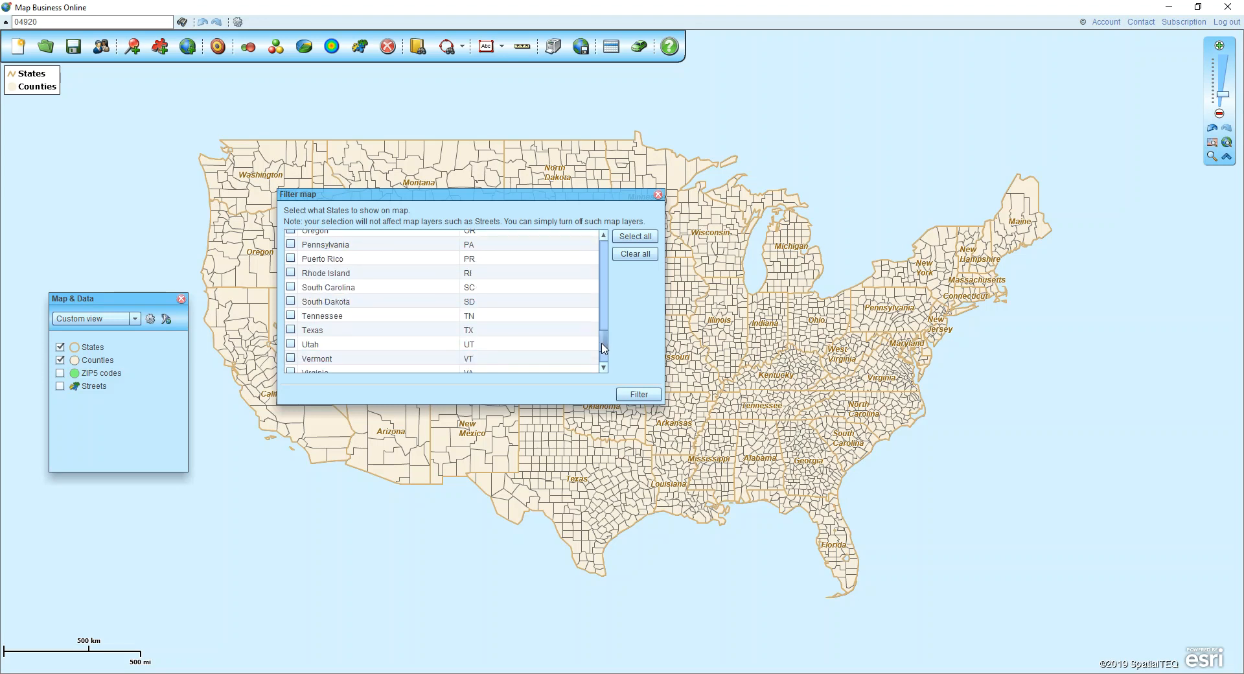
left_click(291, 283)
left_click(291, 312)
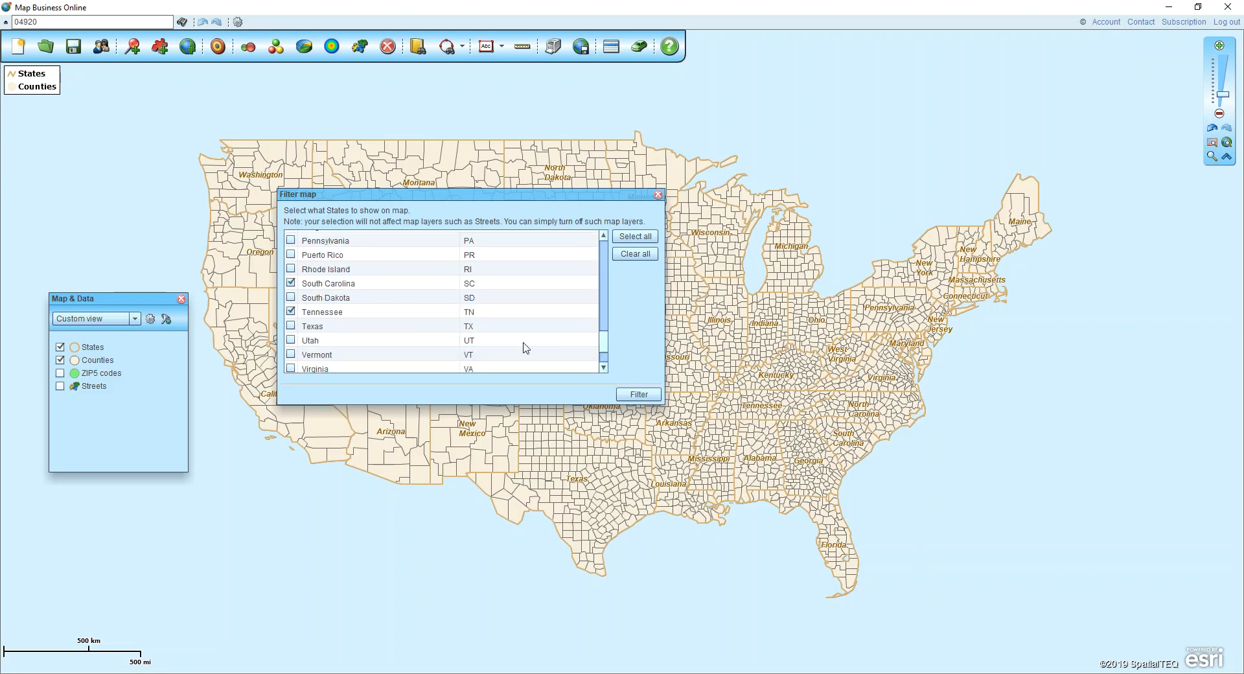
left_click(639, 394)
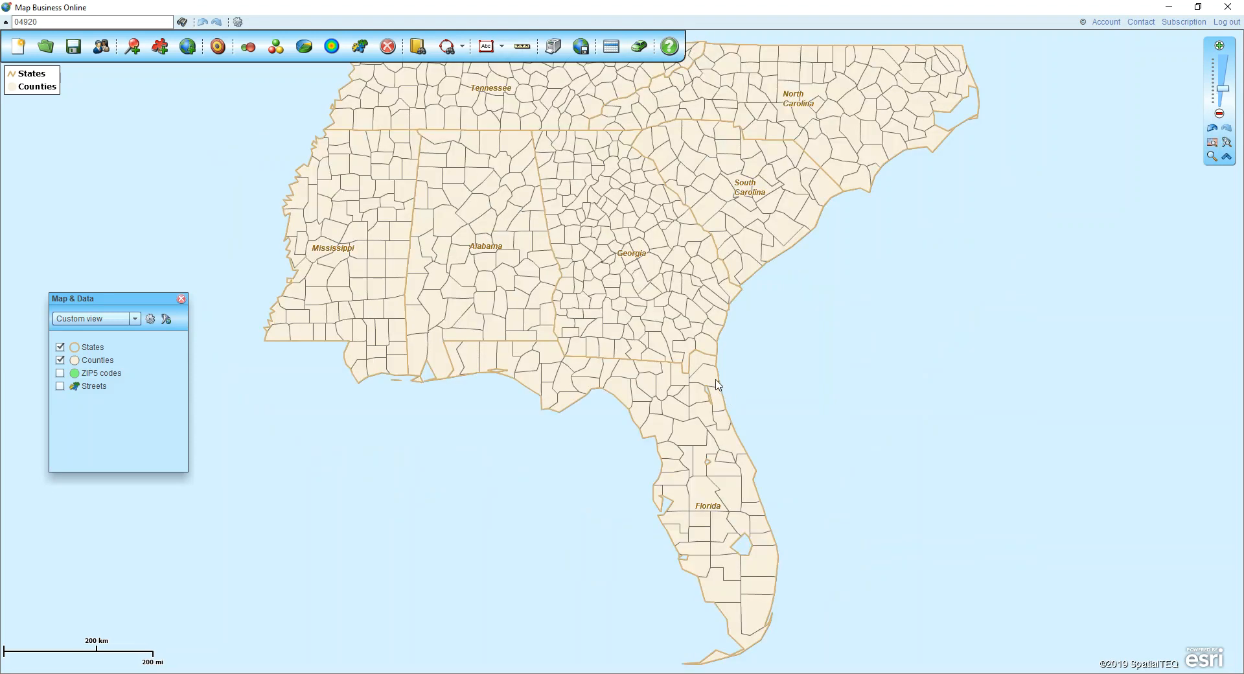
Set the Counties layer's auto-labels to Small size and have labeling start from the World level
scroll(827, 320, "down", 1)
left_click_drag(886, 333, 795, 342)
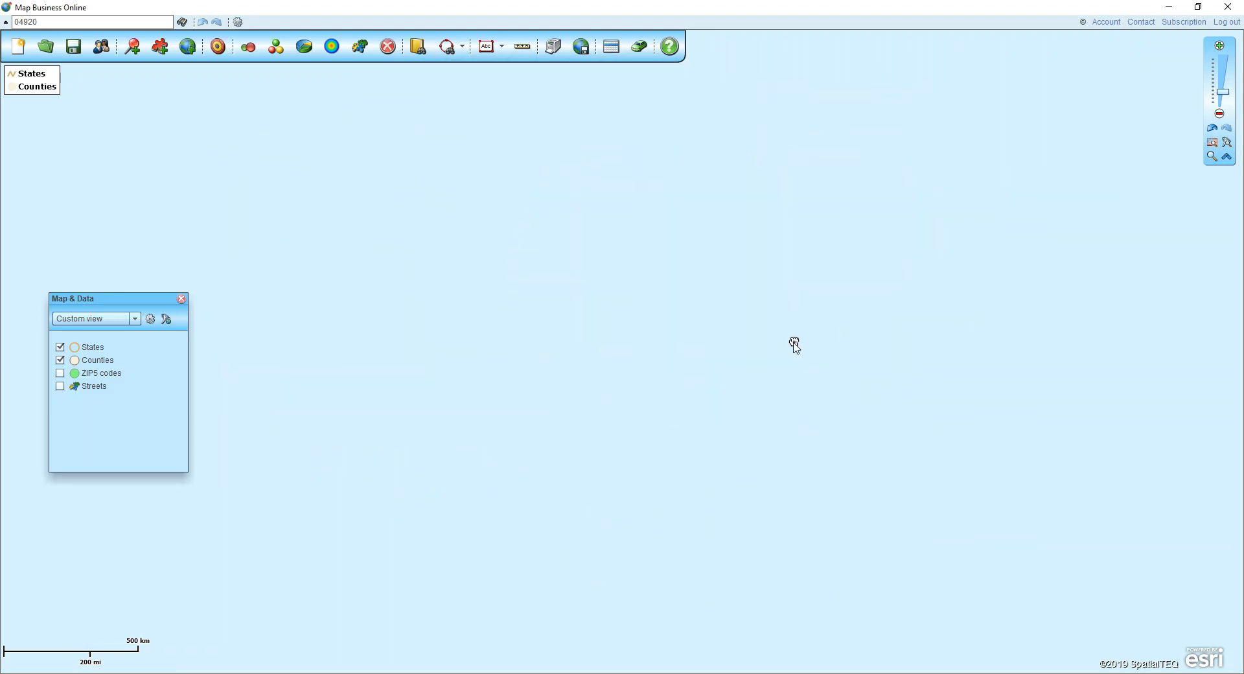
left_click(1211, 156)
left_click_drag(357, 109, 907, 544)
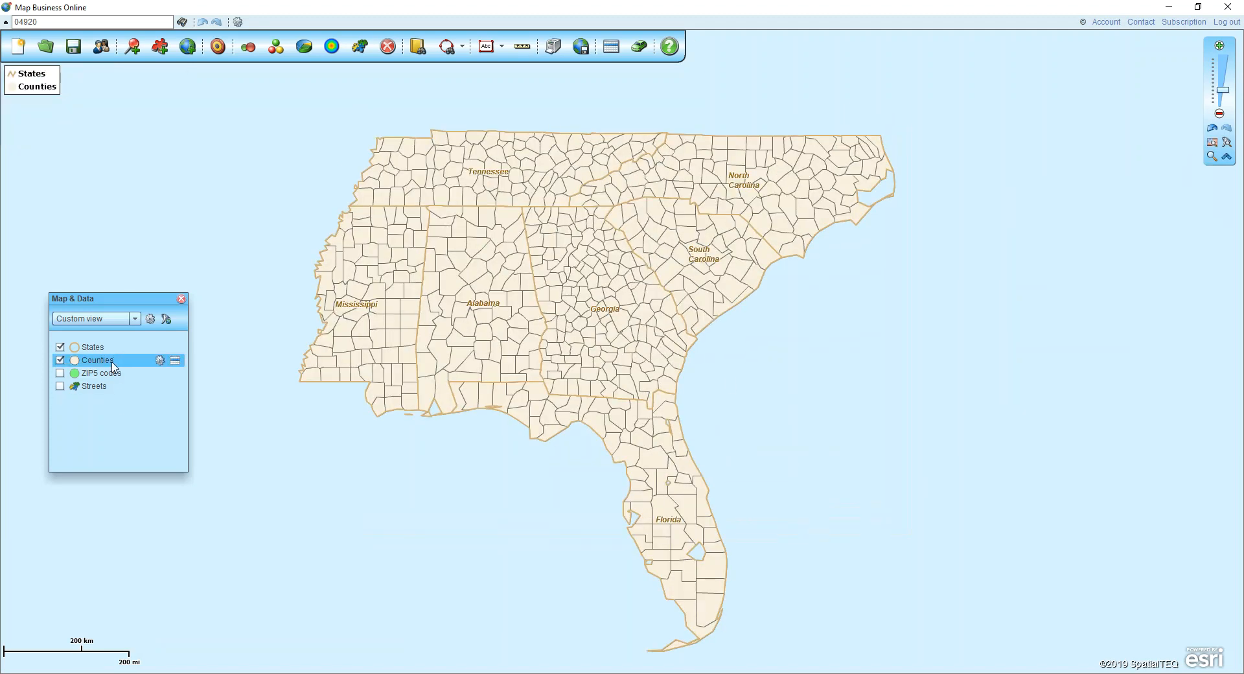
left_click(158, 361)
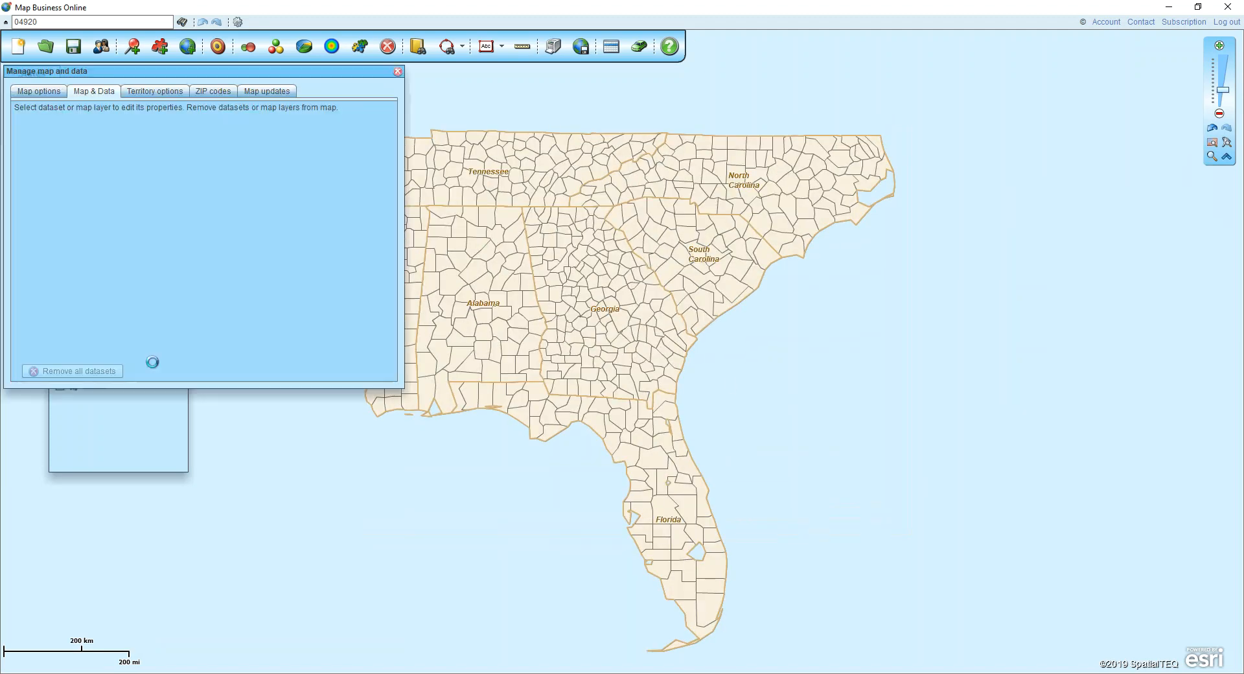
left_click(386, 188)
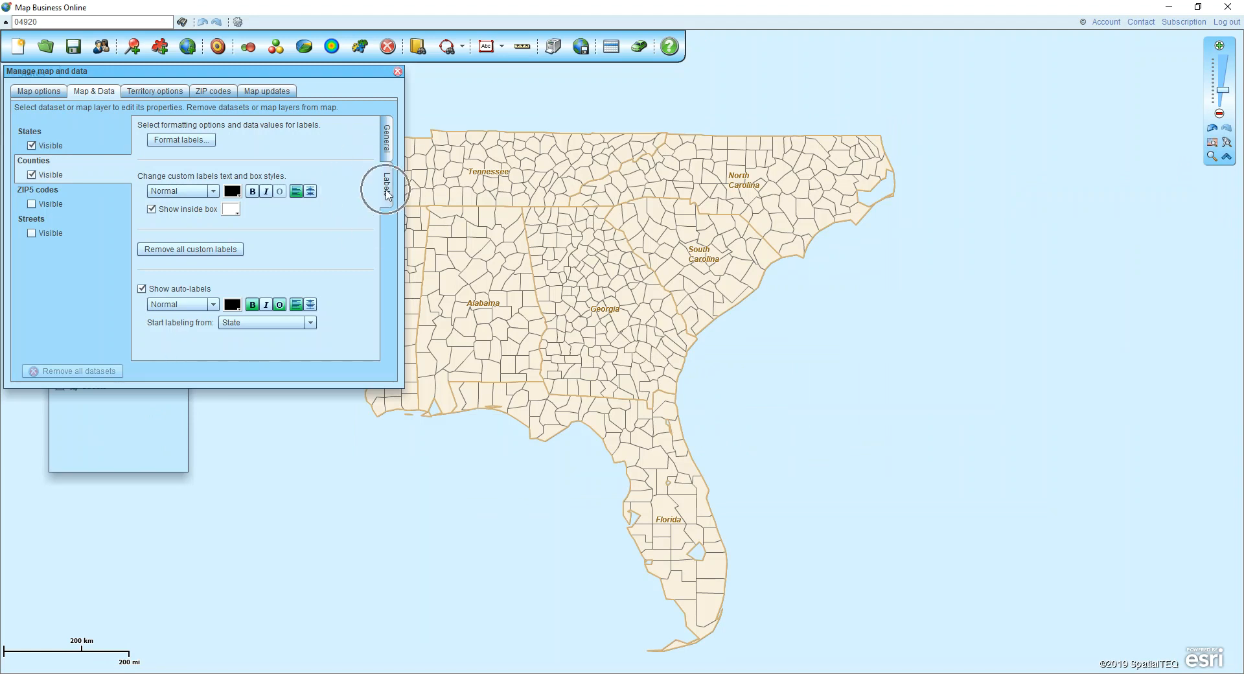
left_click(160, 291)
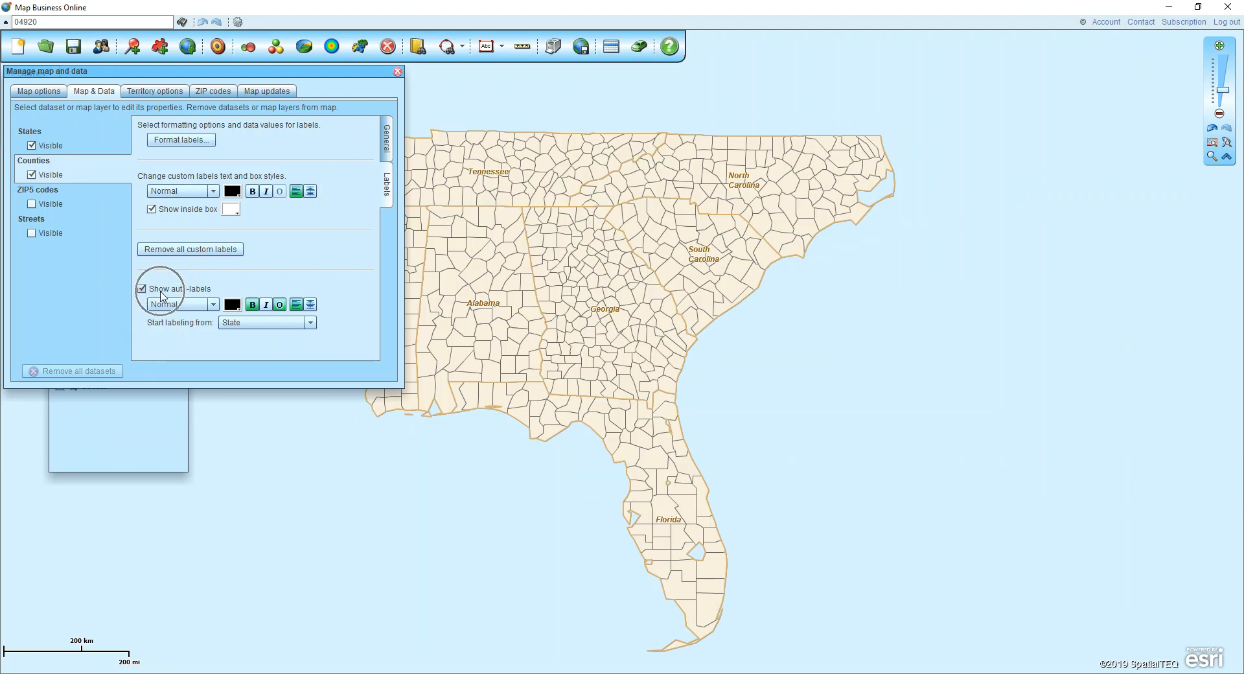
left_click(195, 309)
left_click(193, 316)
left_click(247, 324)
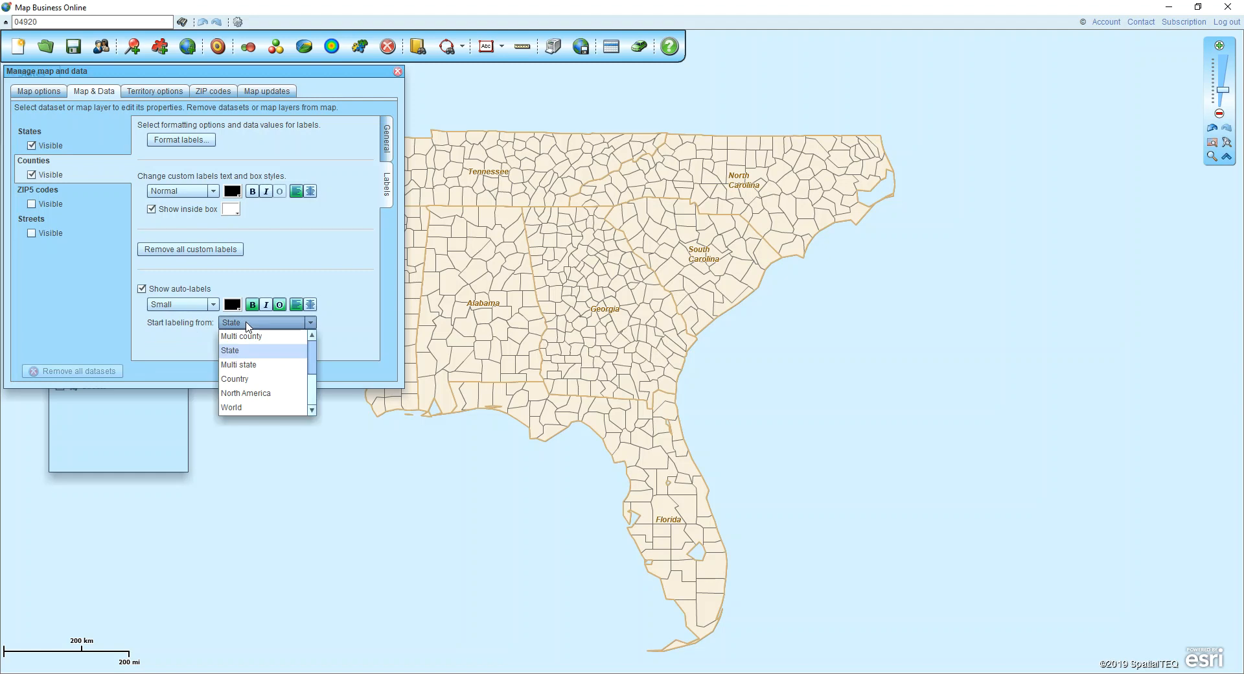
left_click(244, 408)
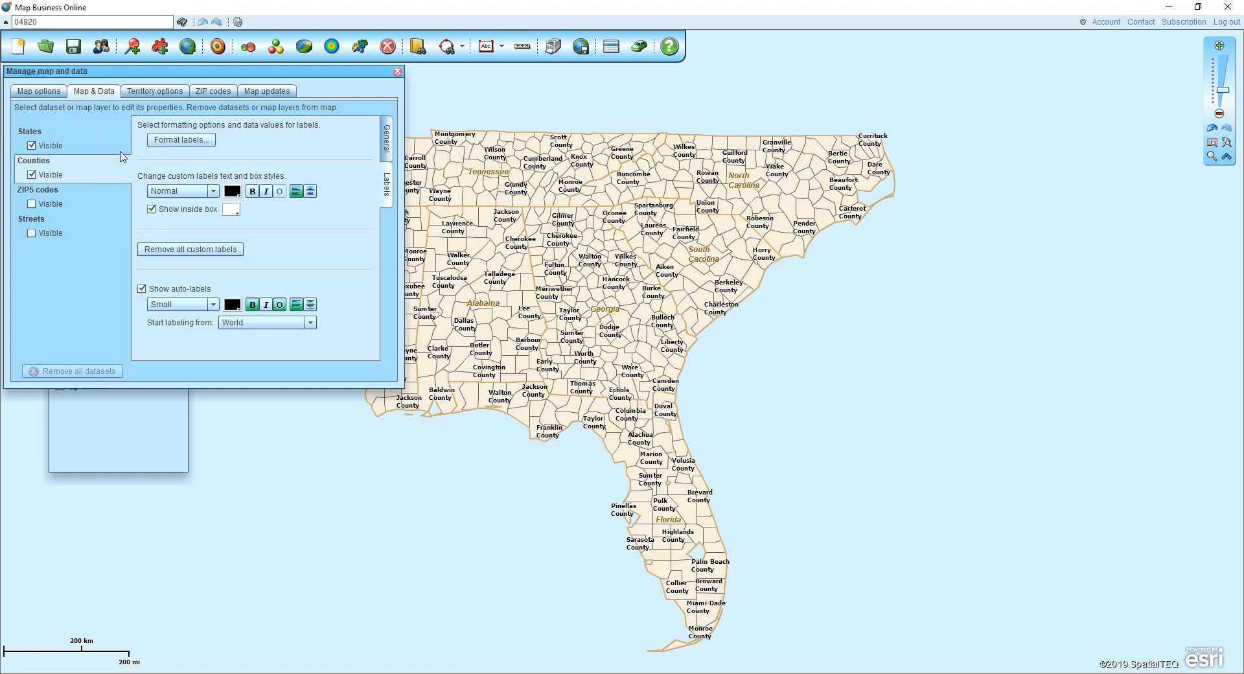
Change the States layer's outline color to black
left_click(90, 144)
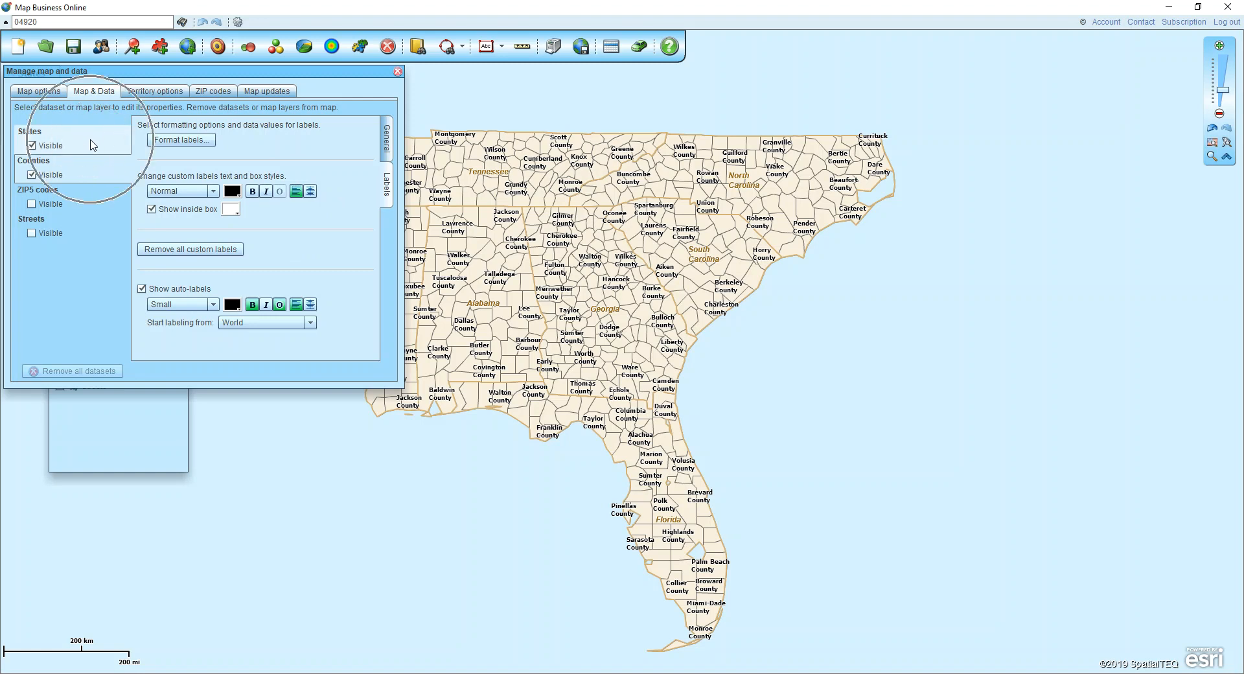
left_click(387, 145)
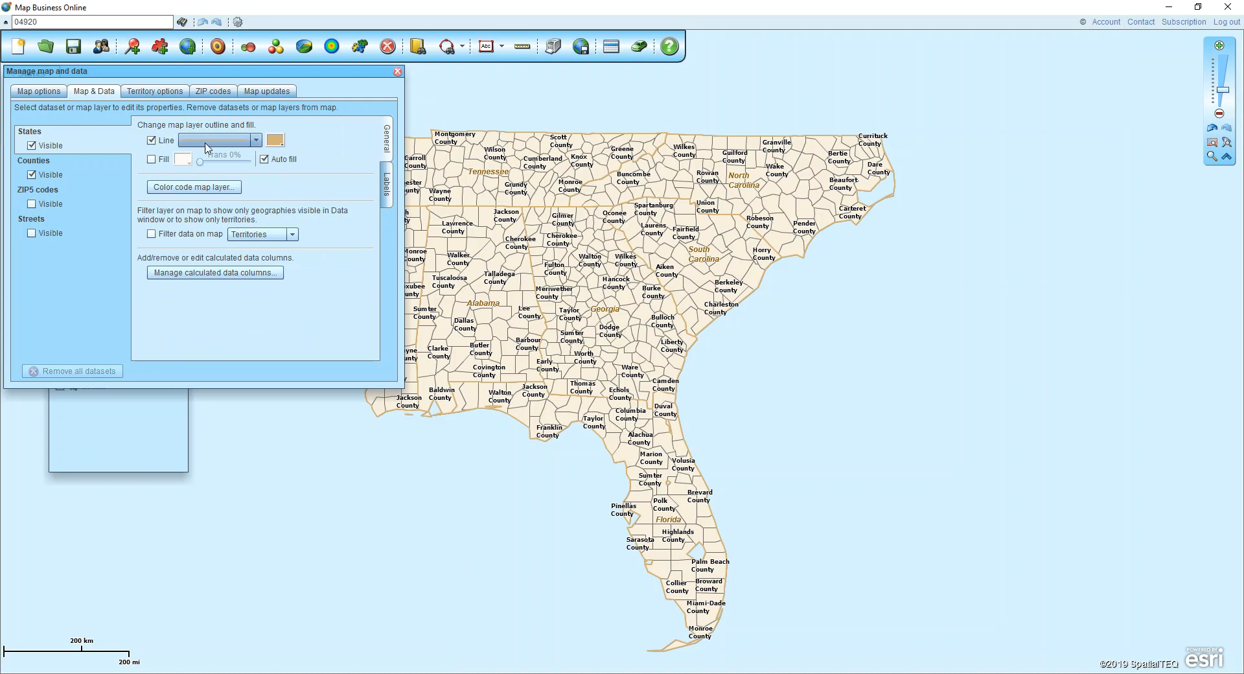
left_click(275, 140)
left_click(273, 176)
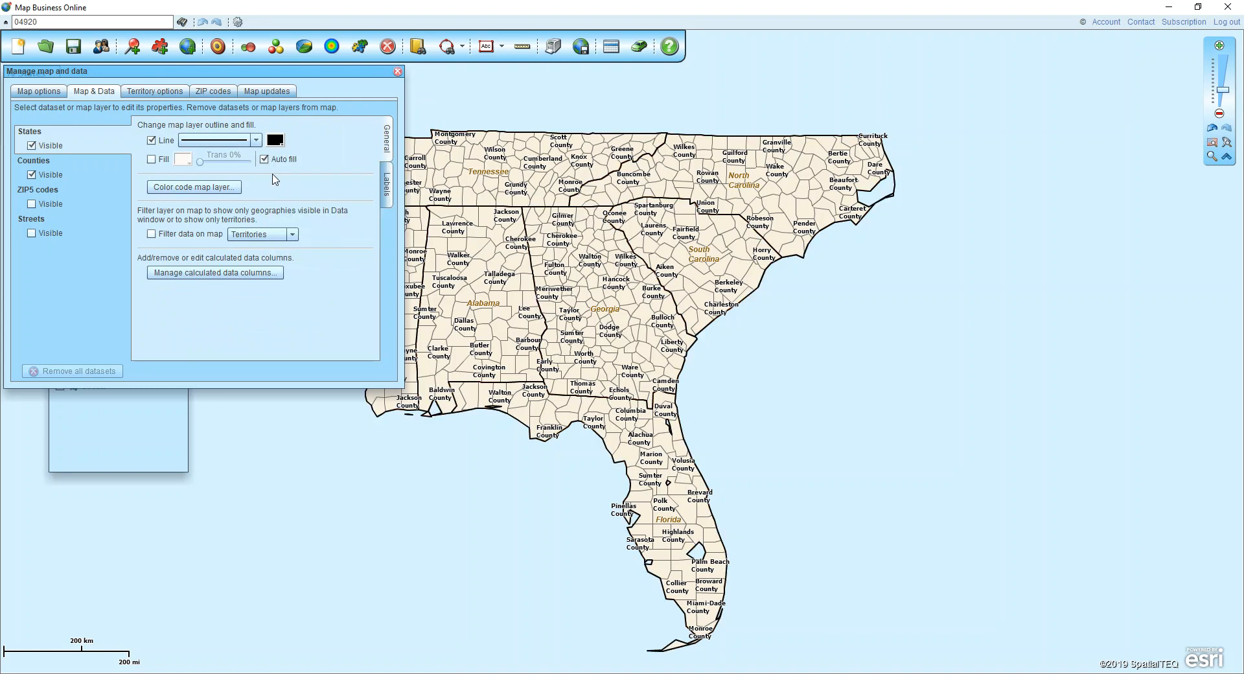
Change the States layer's auto-label color to blue and close the map and data settings
left_click(387, 184)
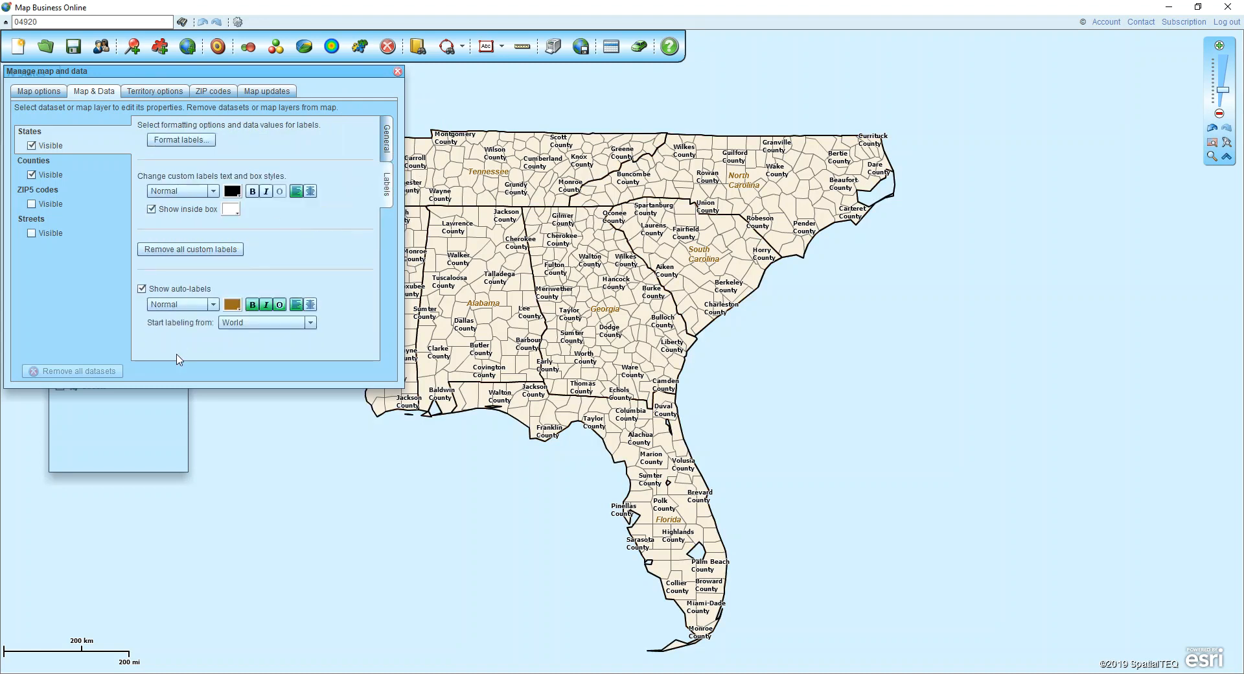
left_click(232, 305)
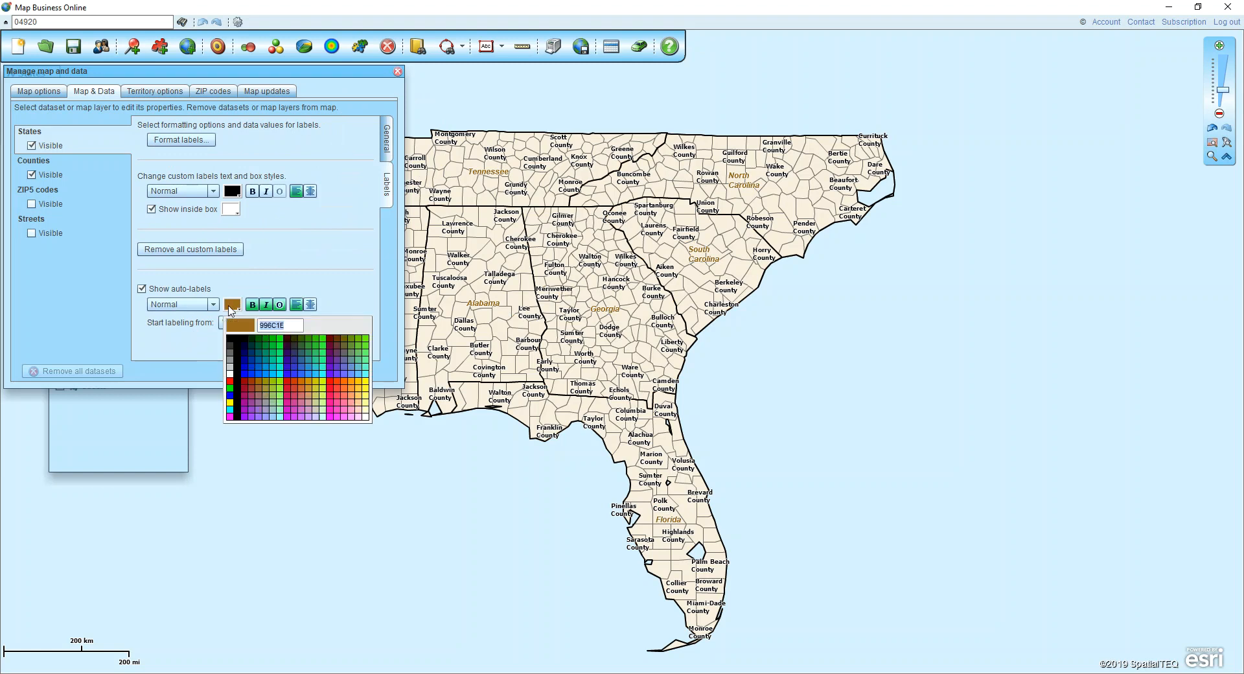
left_click(243, 372)
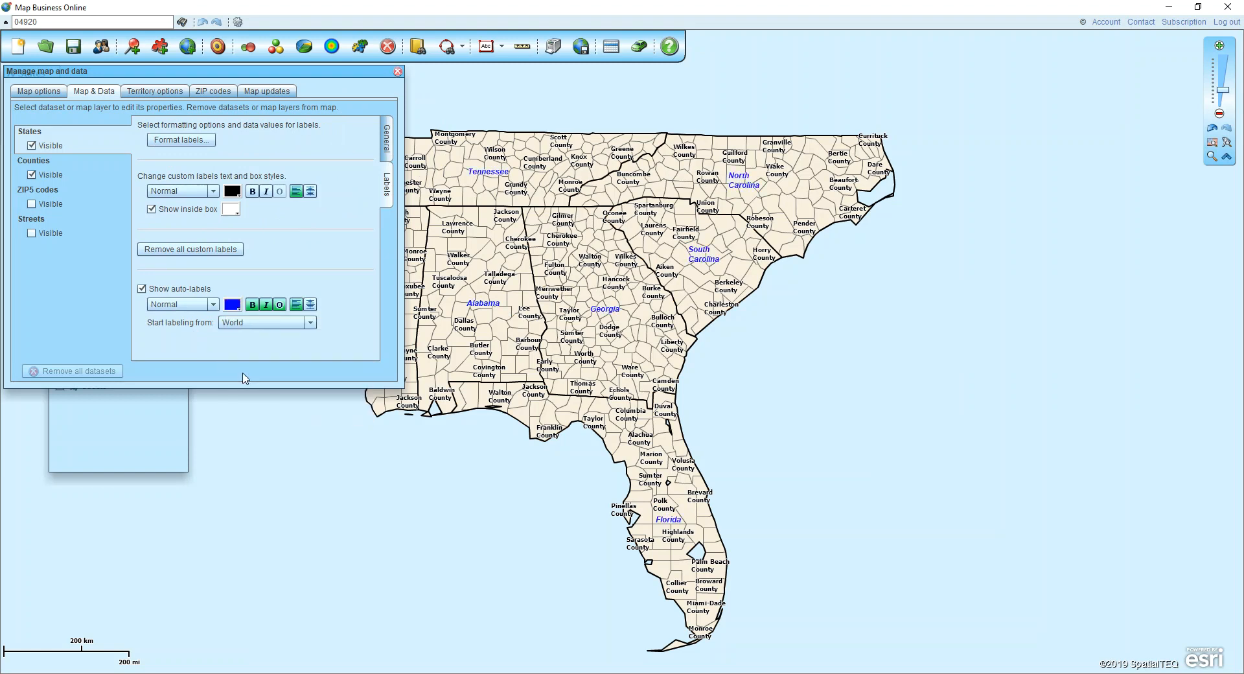
left_click(398, 71)
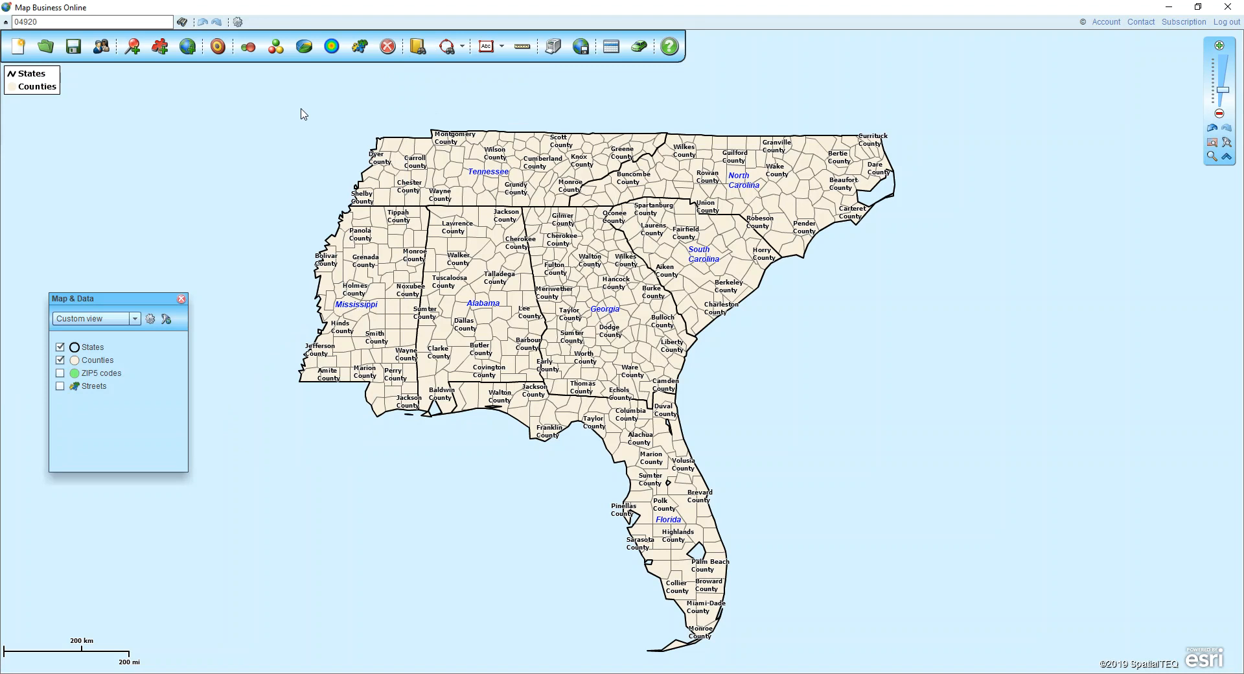
Choose to save the map as a large PDF of a drawn area and draw a rectangle around the southeastern states
left_click(553, 50)
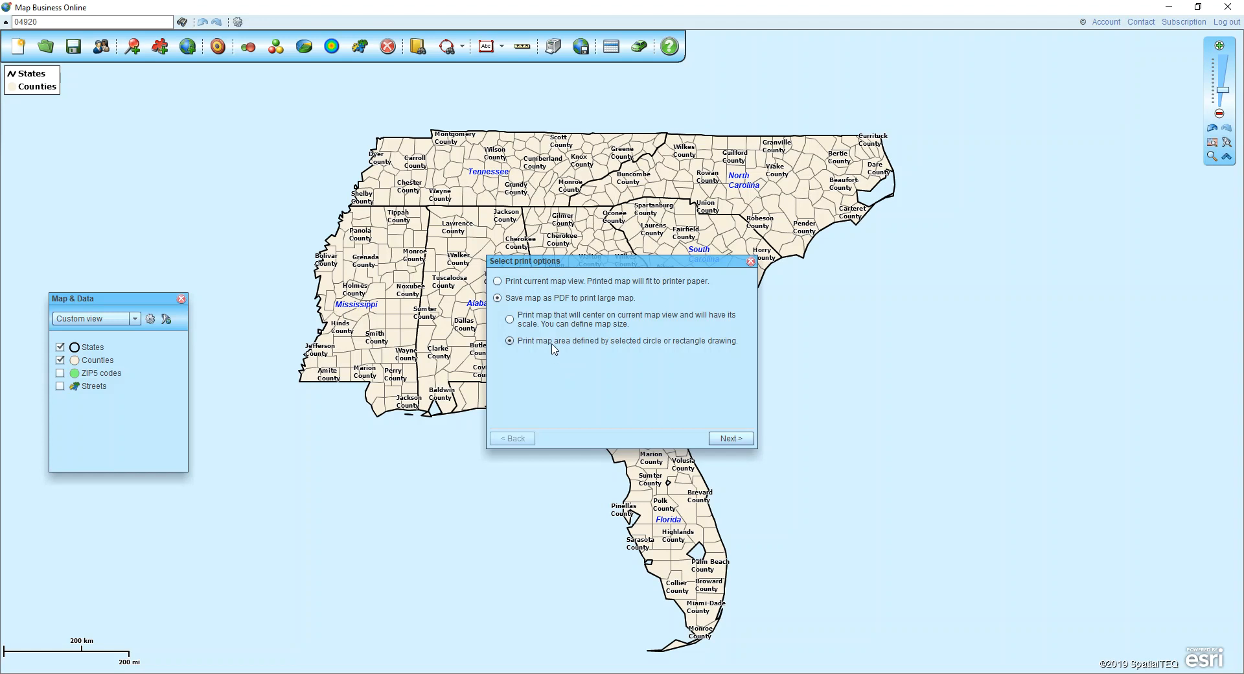
left_click(732, 439)
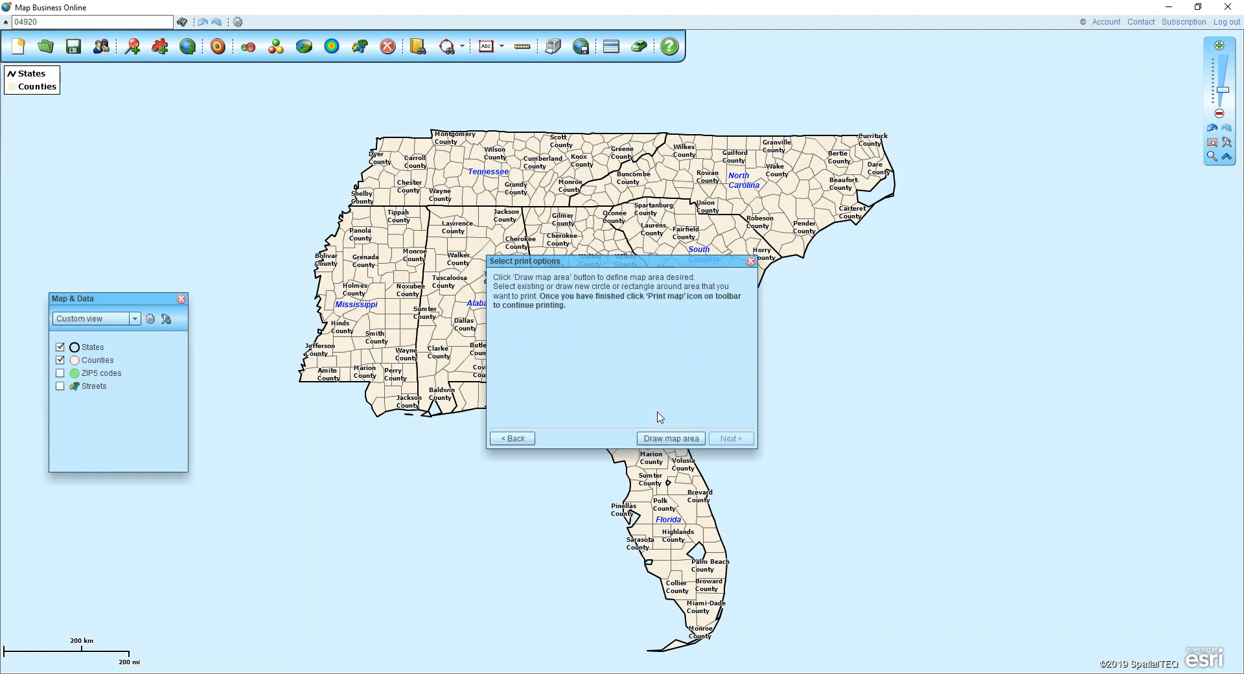
left_click(650, 439)
left_click(667, 440)
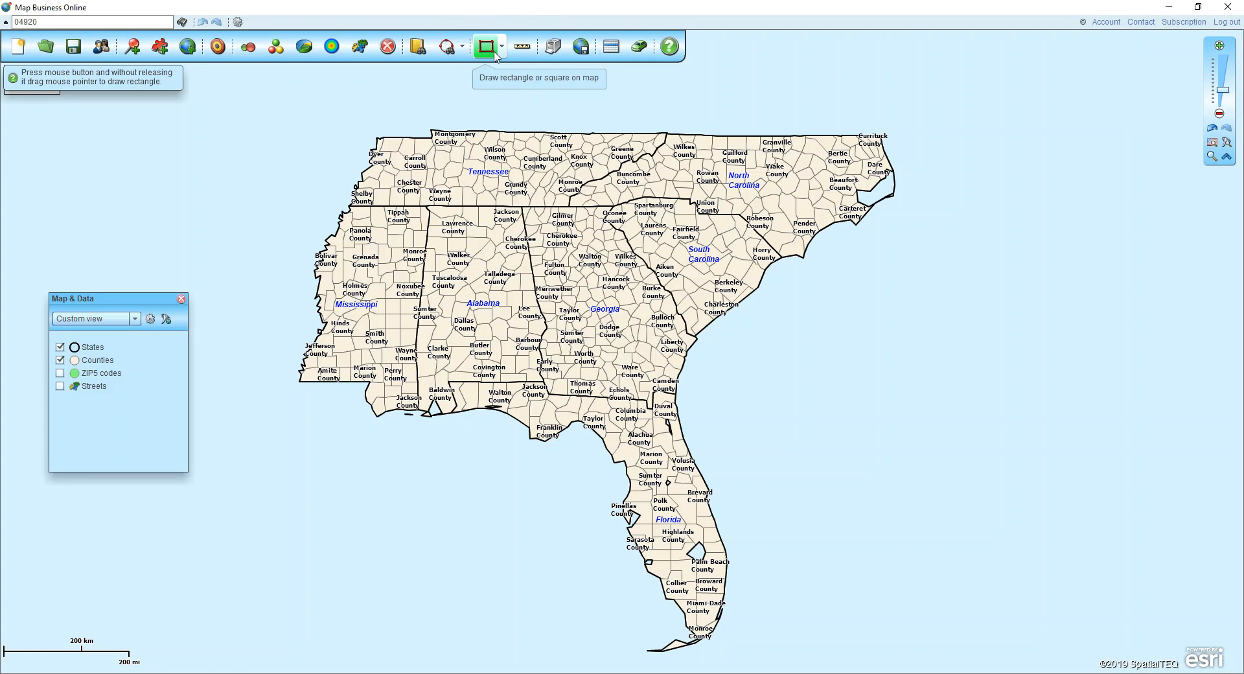
left_click_drag(306, 110, 896, 648)
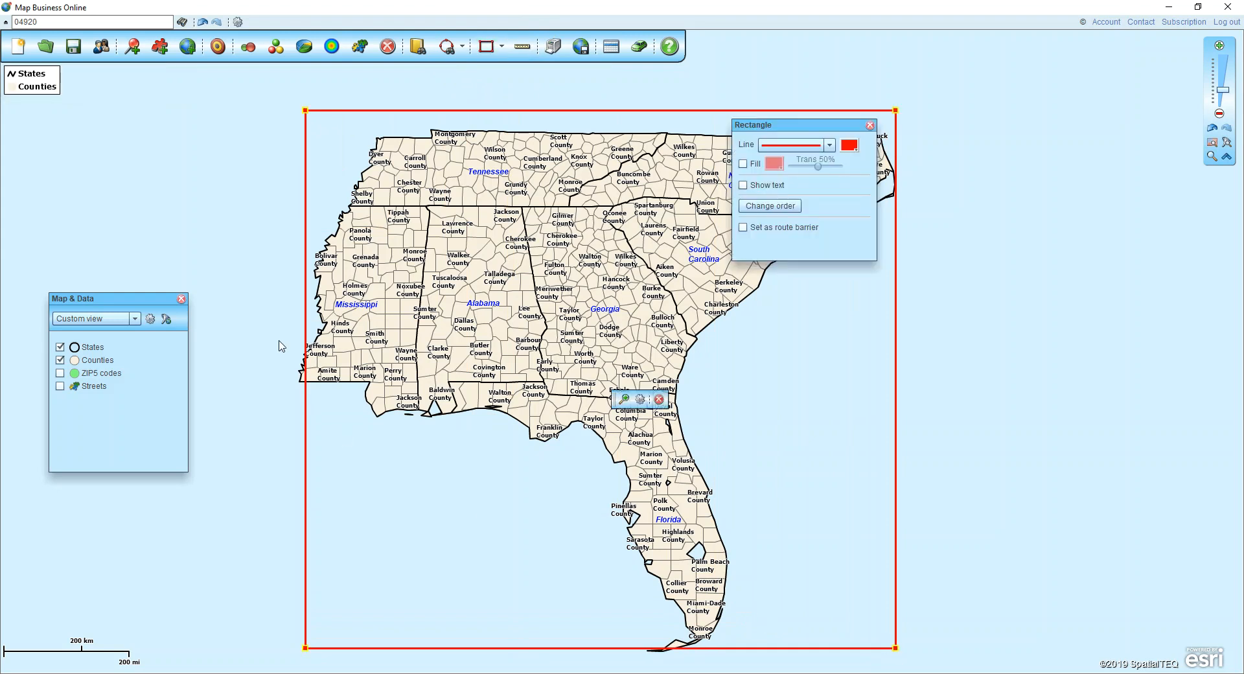
Extend the print-area rectangle slightly westward to cover Mississippi's western edge and close its properties
left_click(305, 345)
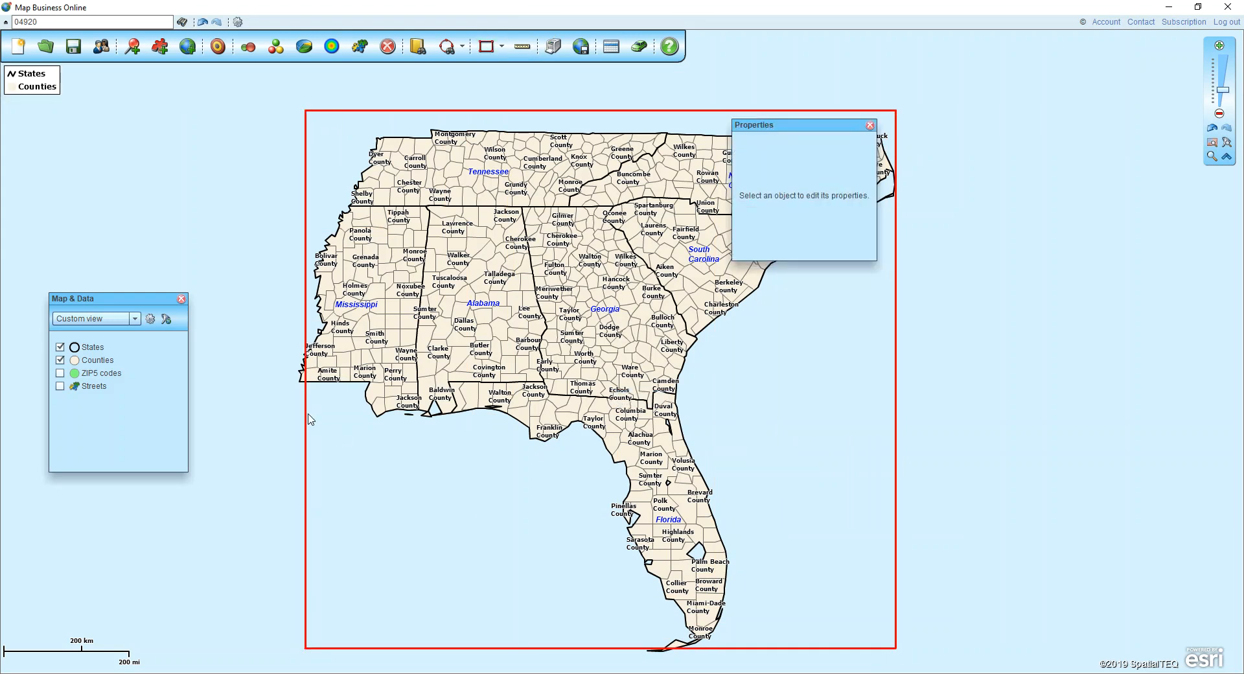
left_click(306, 648)
left_click_drag(304, 648, 294, 648)
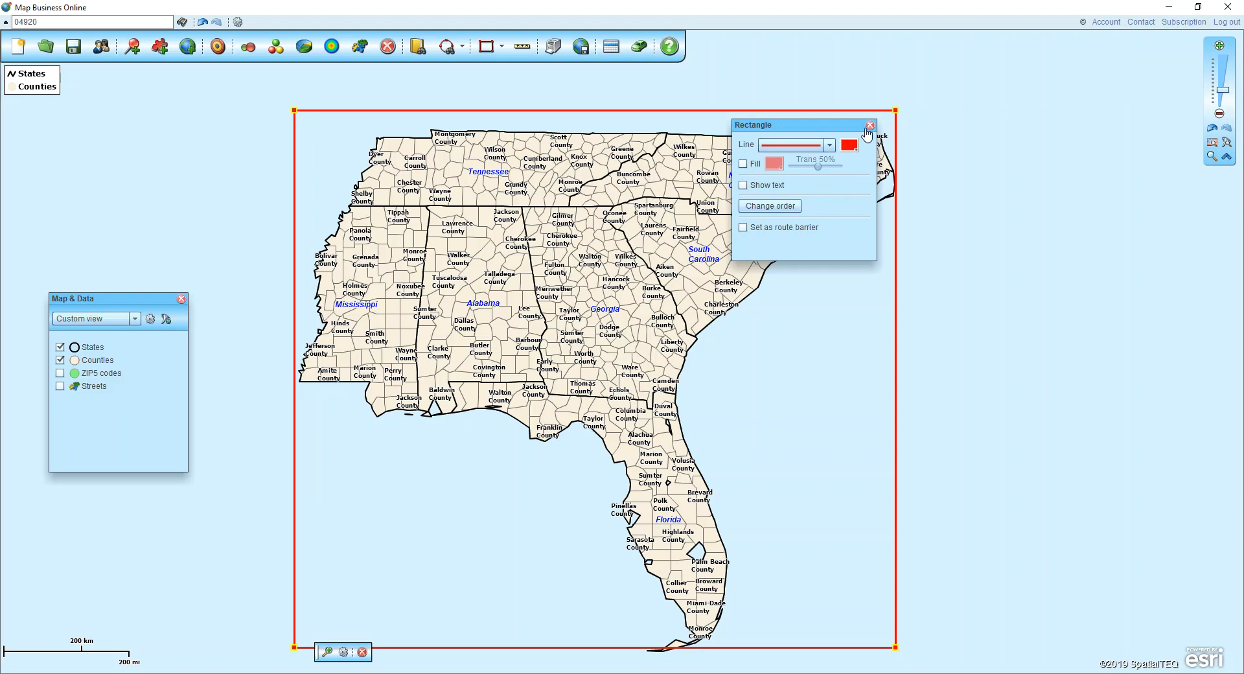
left_click(869, 125)
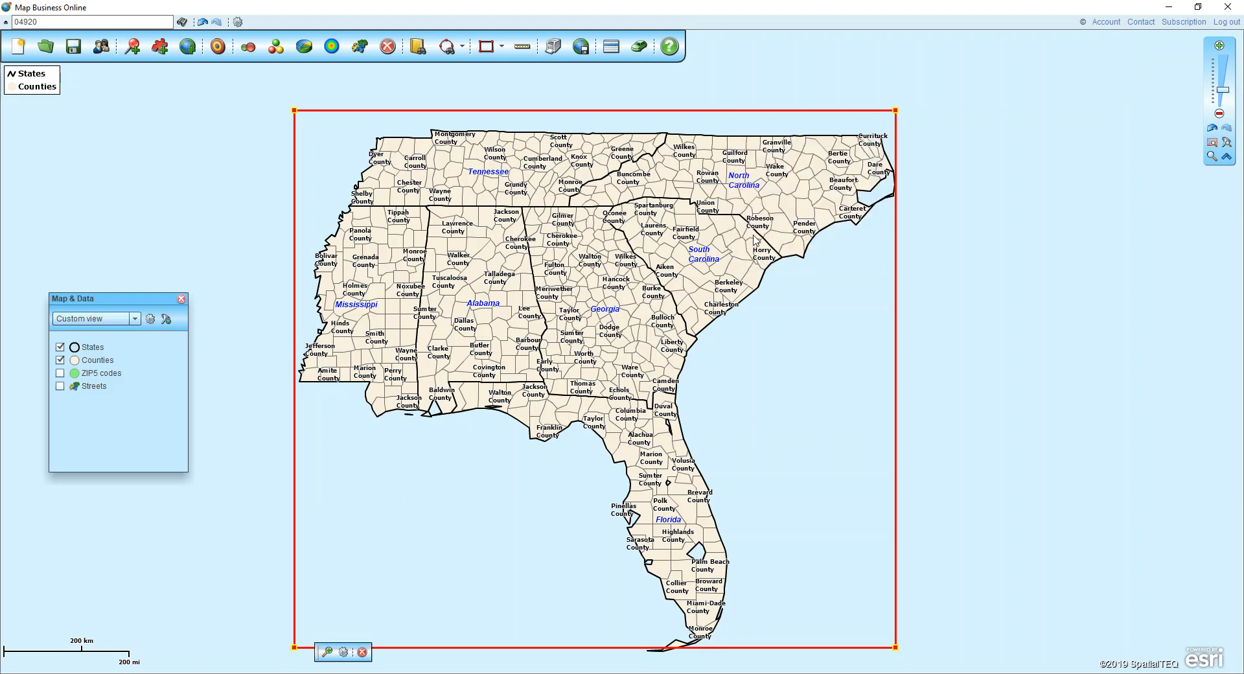
Bring the map to county-level detail over Georgia and continue printing the selected rectangle's area to the page setup
left_click(1212, 158)
left_click_drag(513, 250, 650, 322)
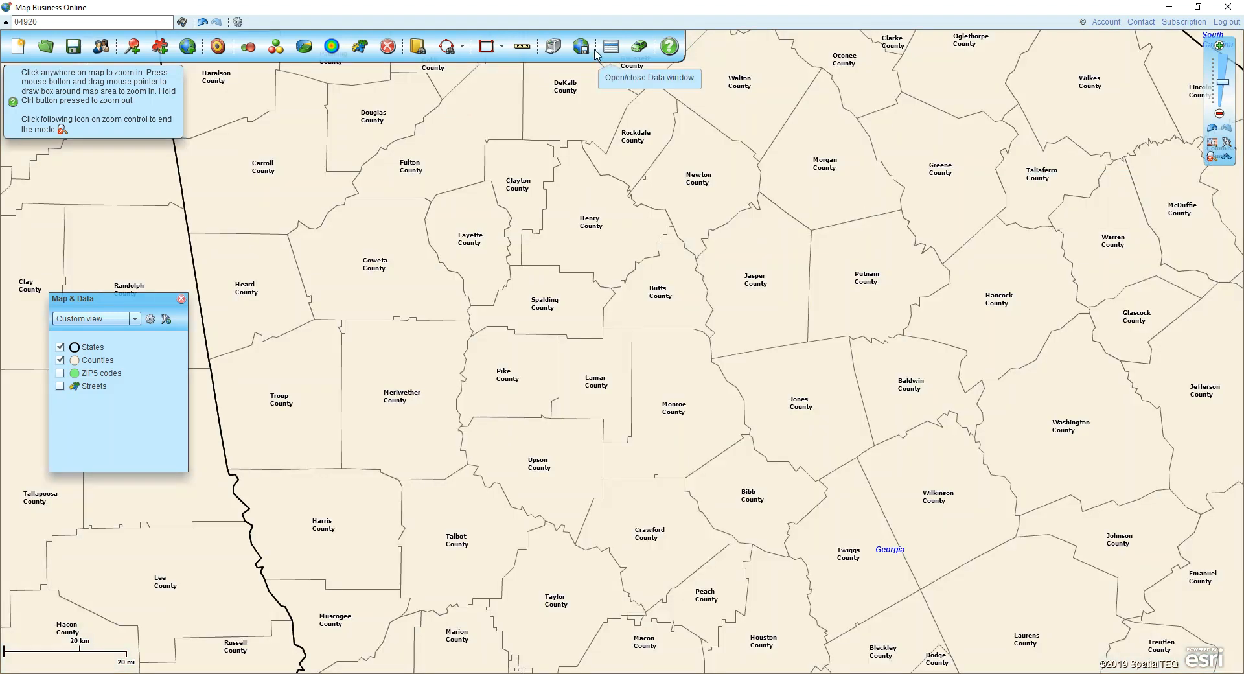
left_click(554, 52)
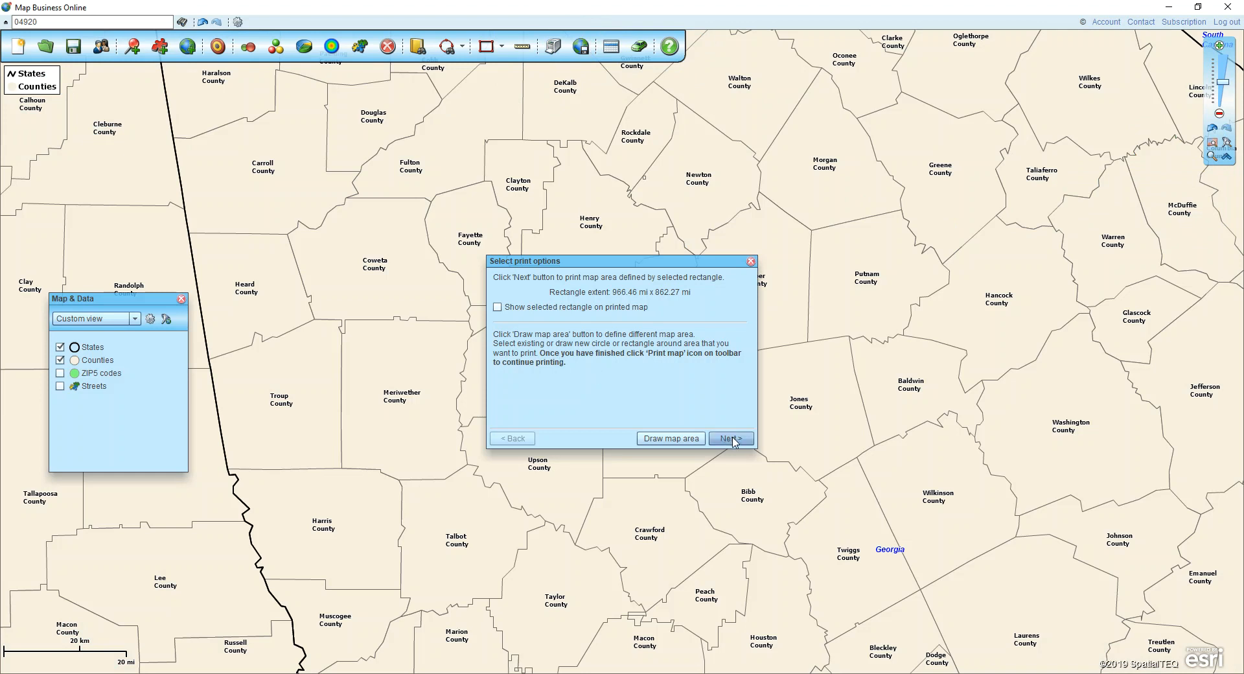
left_click(731, 439)
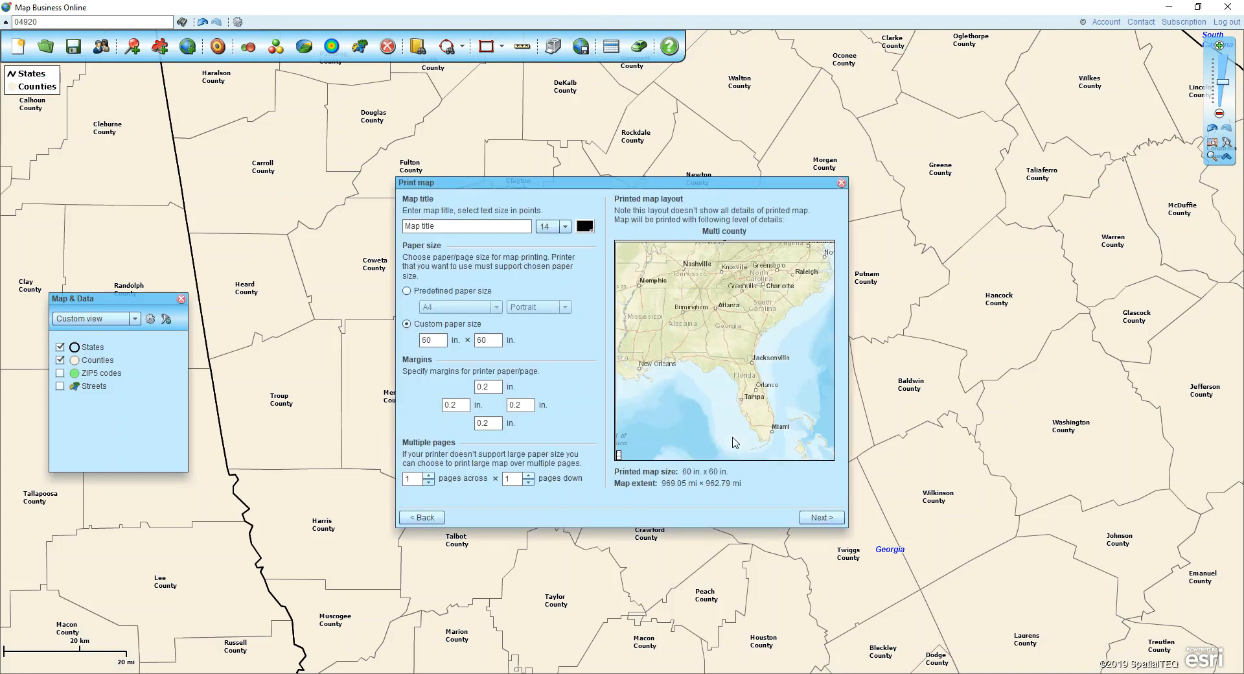
Use a custom paper size of 60 × 60 in for the map and start generating the PDF
left_click(429, 341)
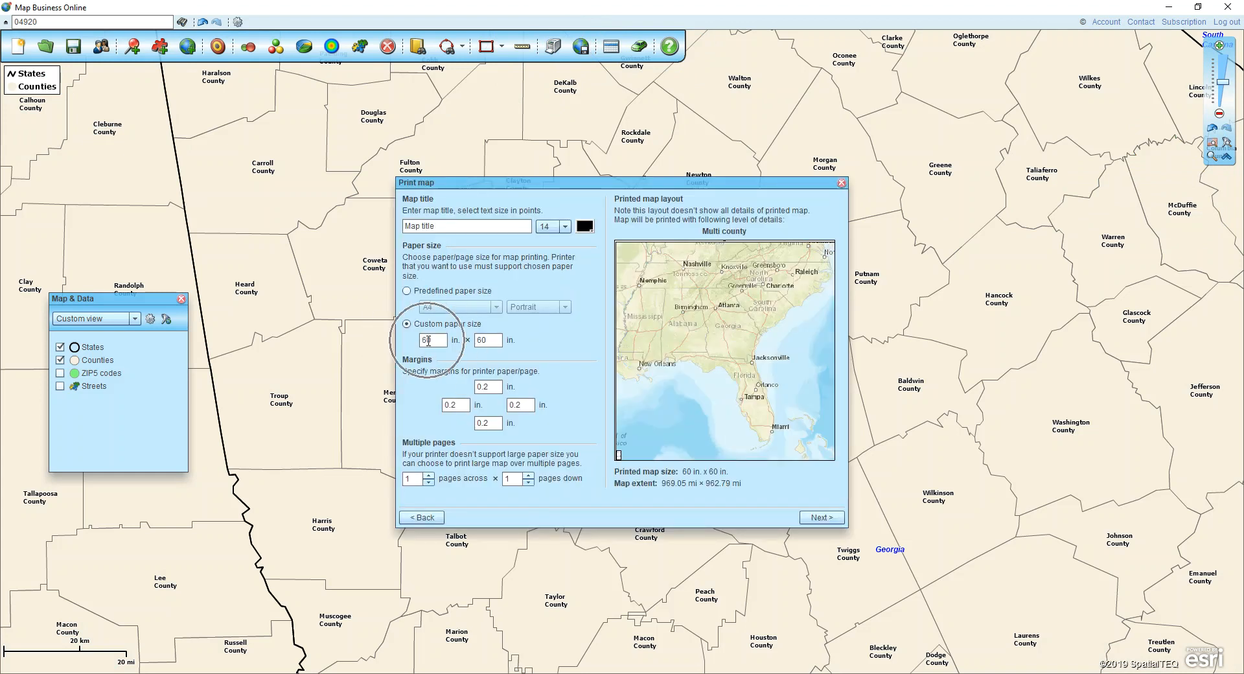
left_click(407, 327)
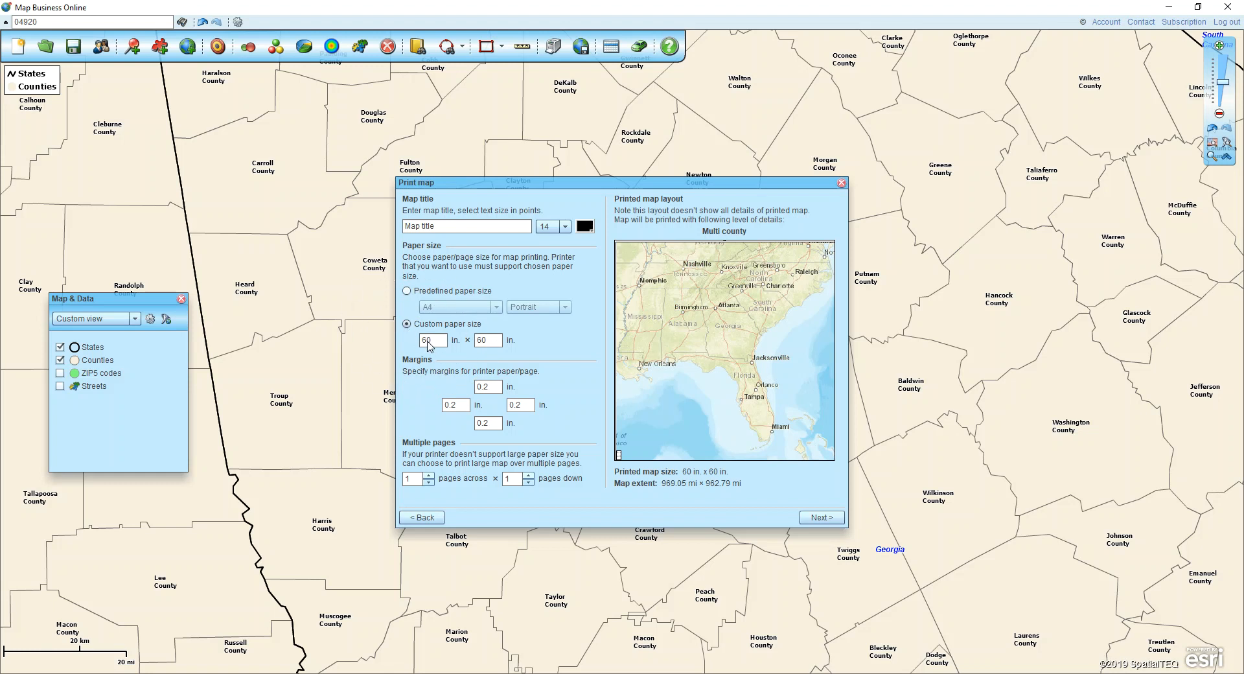
left_click(439, 343)
left_click(819, 518)
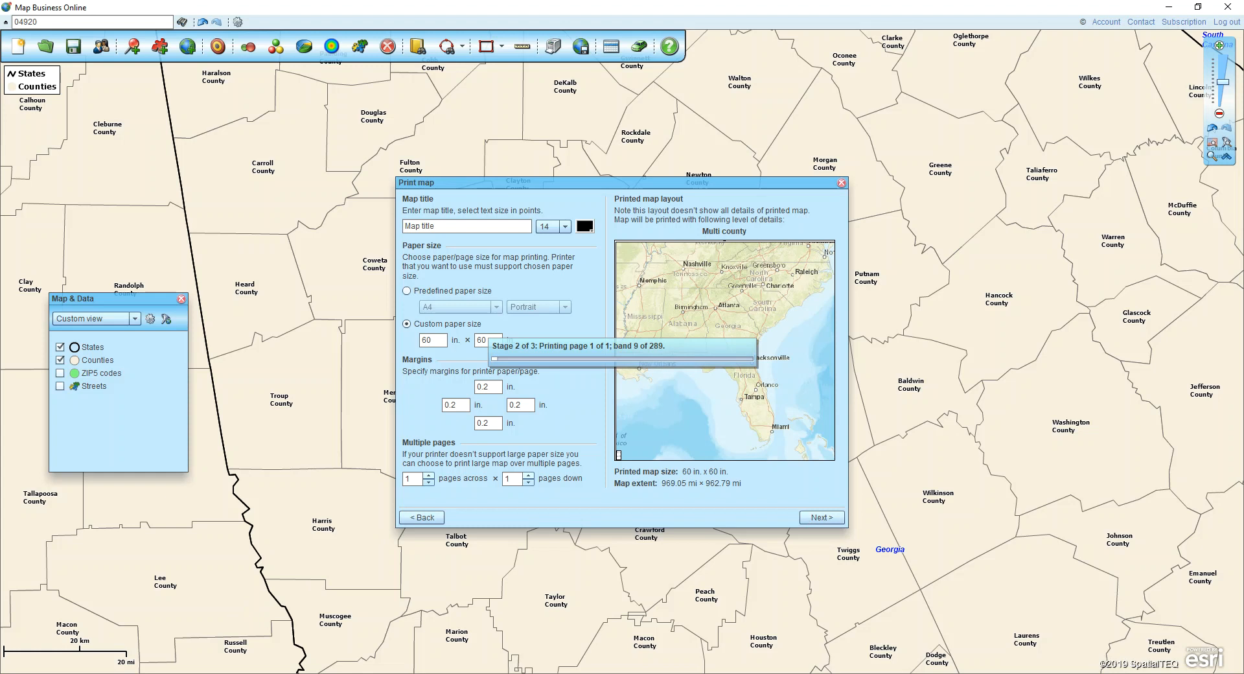
Search the computer for "south" and open Southeast.pdf in Adobe Acrobat Reader
key("super+s")
type("south")
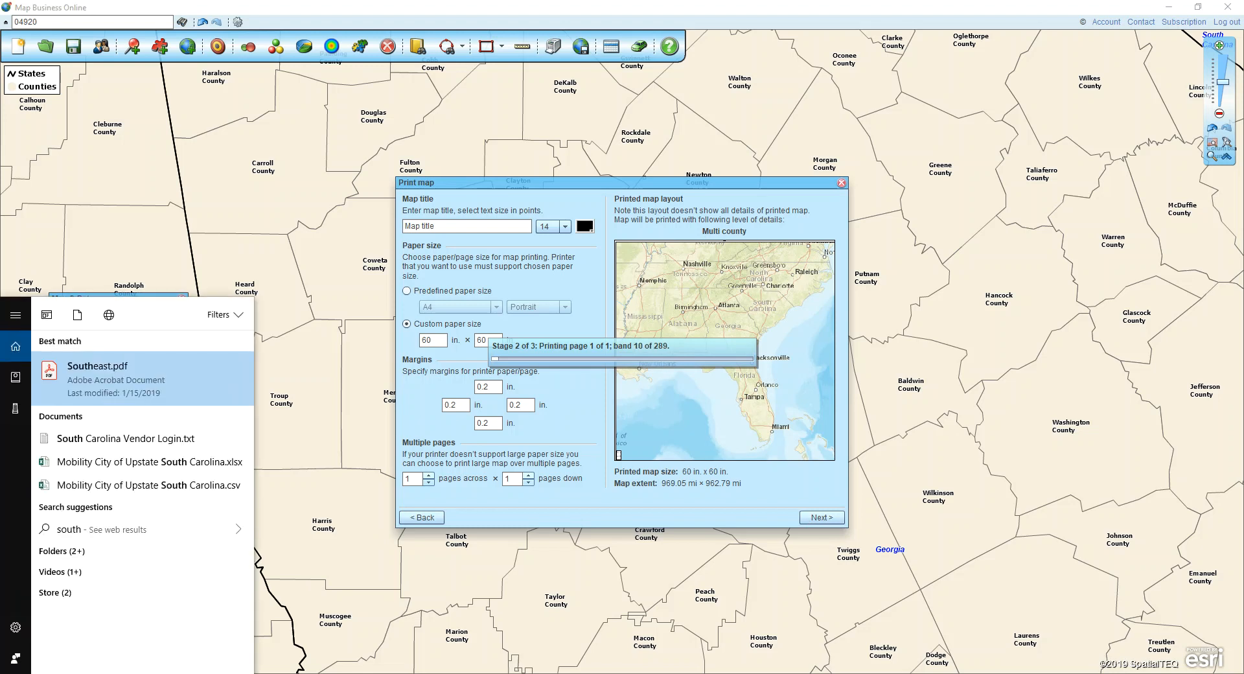
left_click(133, 398)
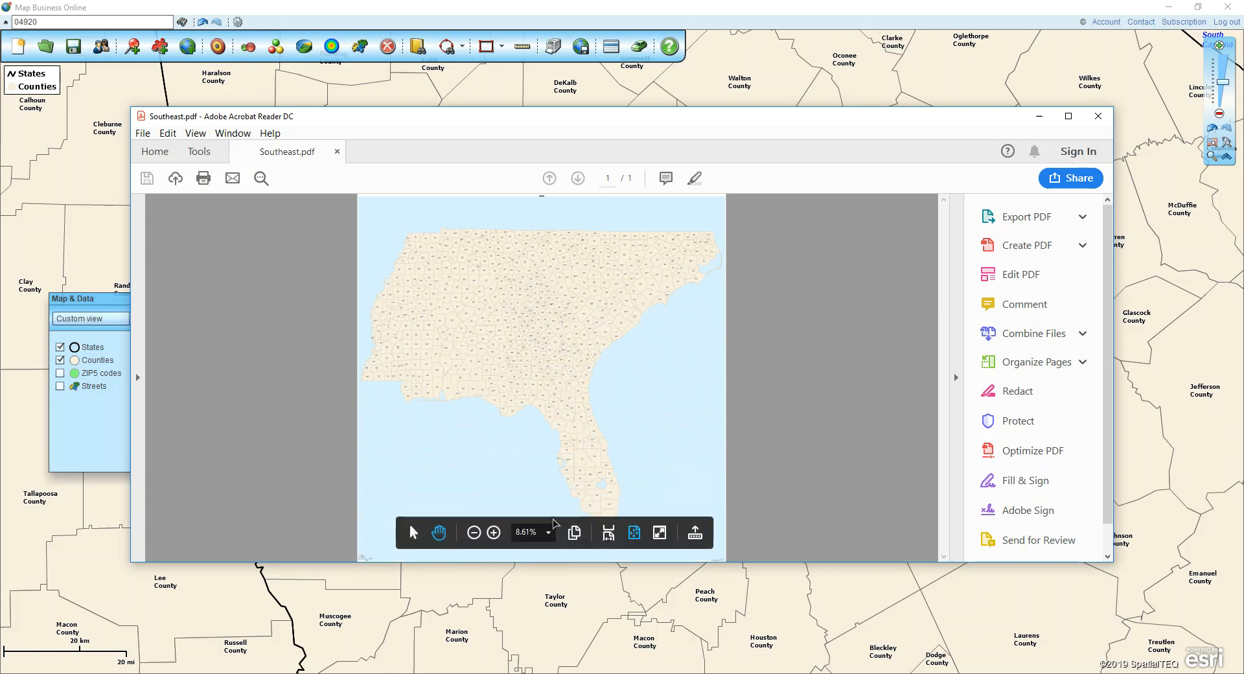
View the PDF map at 100% and examine the county labels and outlines from its western to its eastern side
left_click(548, 532)
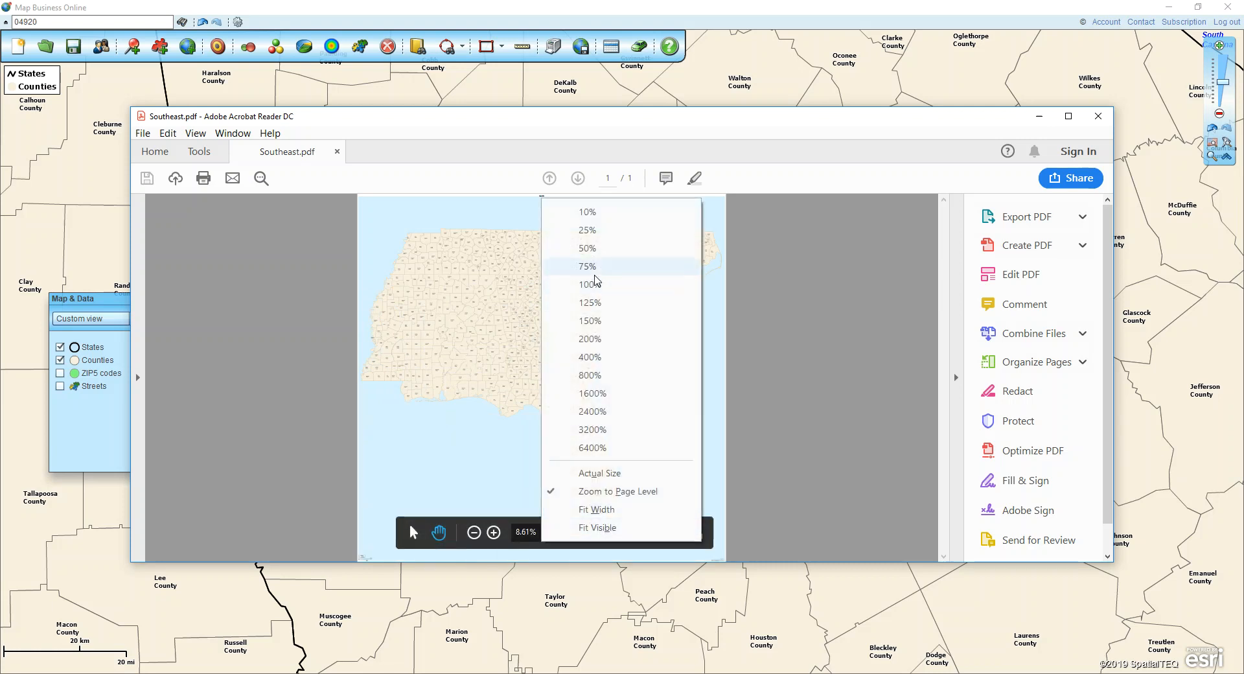
left_click(595, 283)
scroll(535, 376, "down", 8)
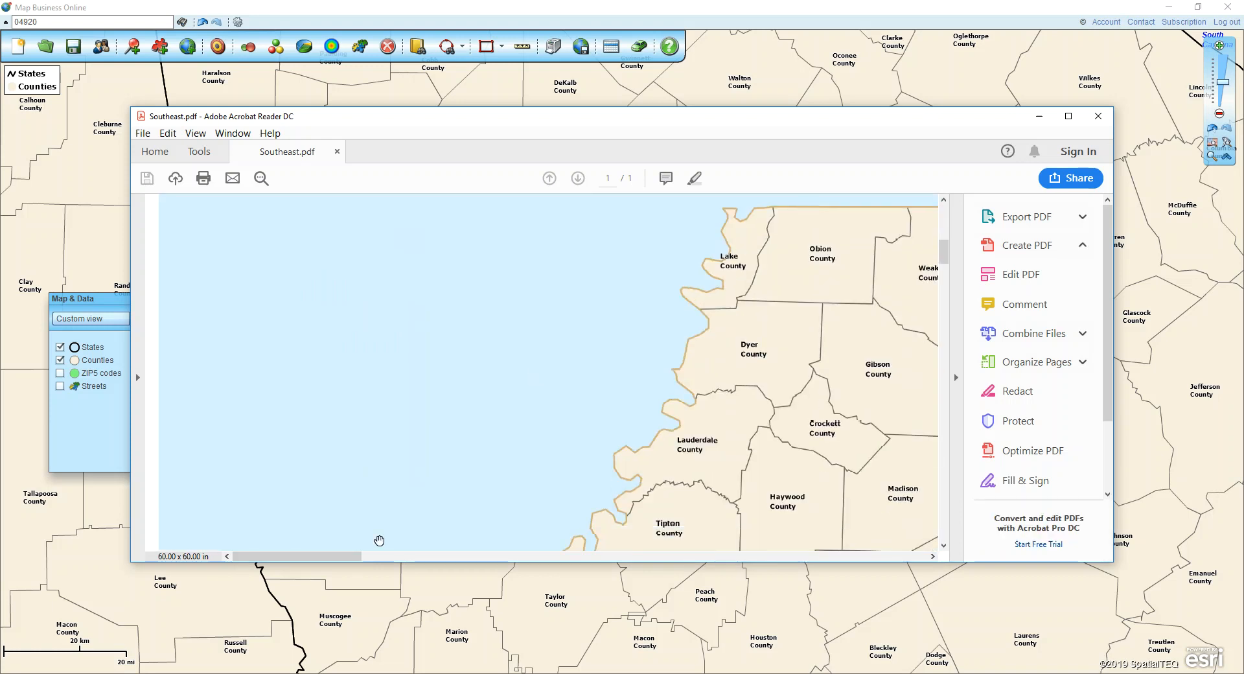
left_click_drag(343, 556, 920, 531)
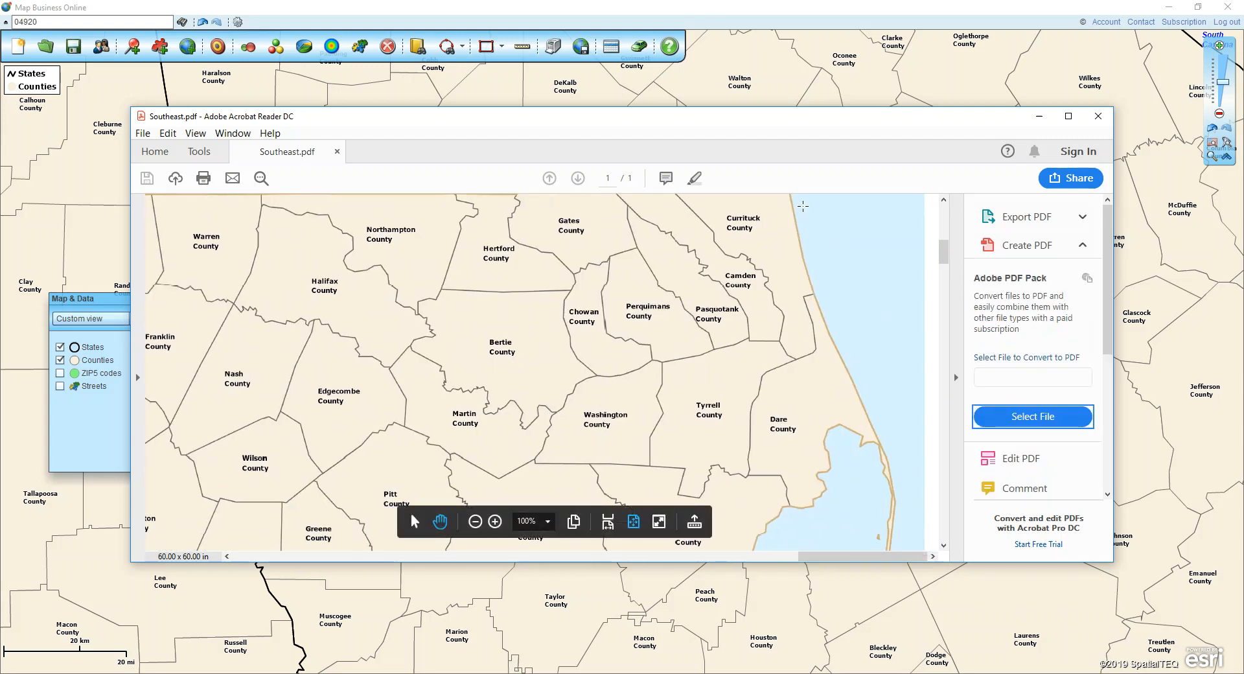